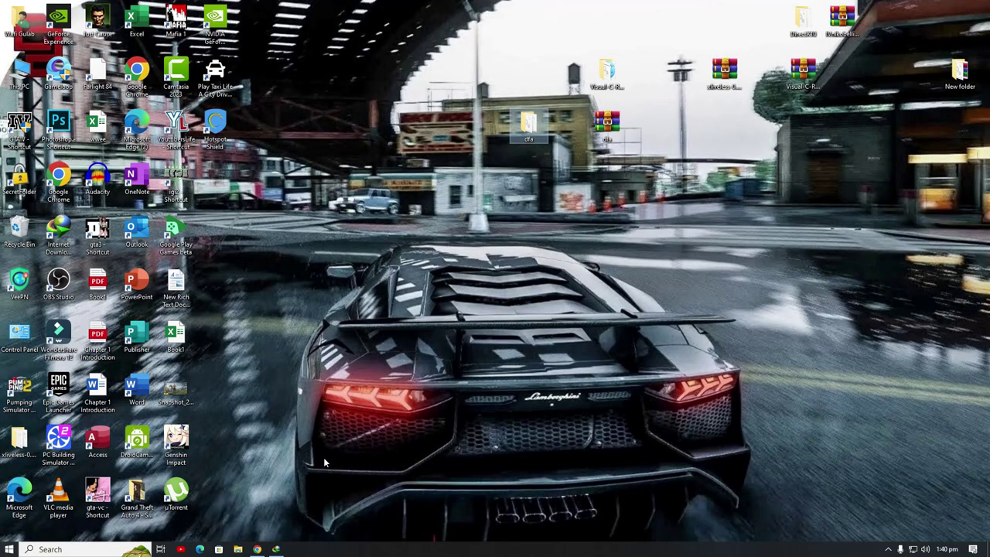
{"action": "left_click", "coordinate": [276, 549]}
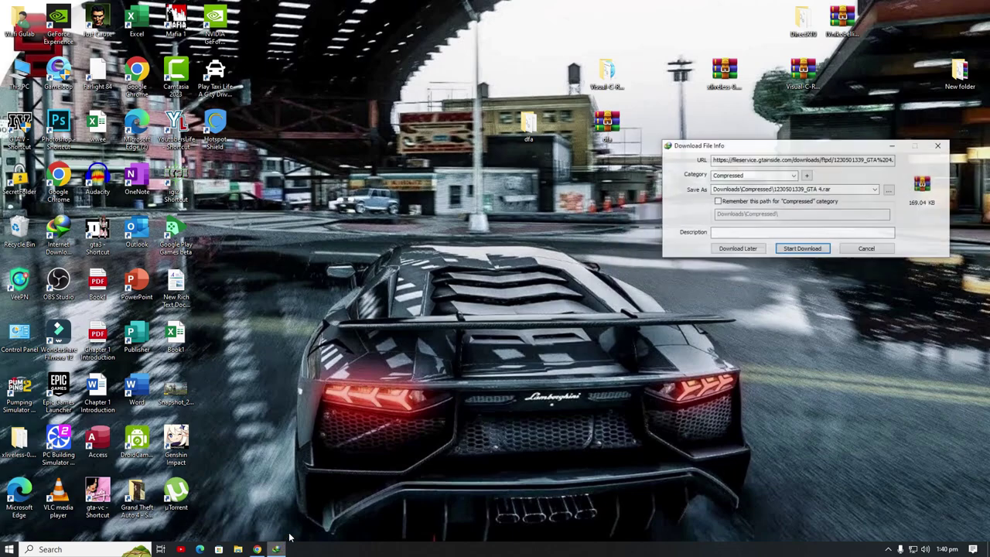
{"action": "left_click_drag", "start_coordinate": [831, 139], "coordinate": [593, 173]}
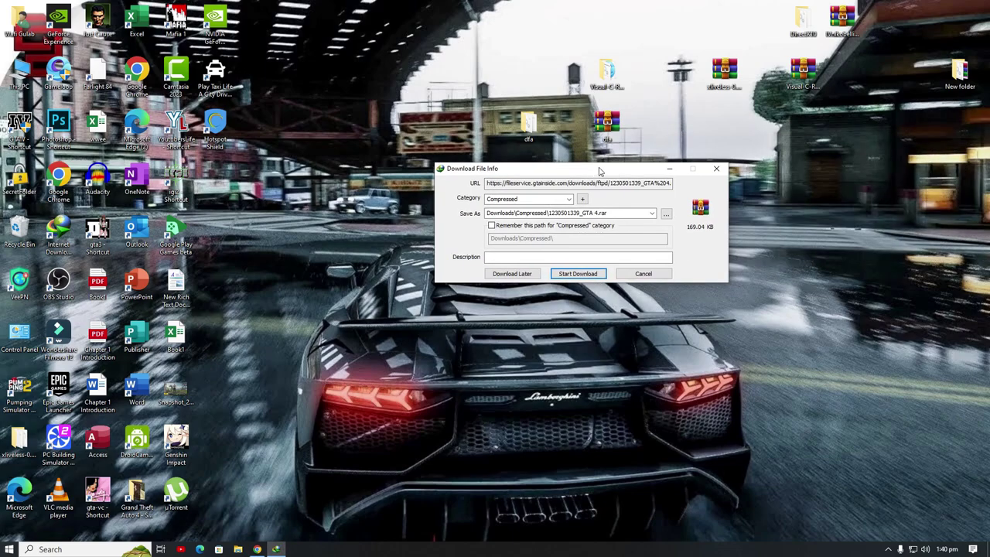
{"action": "left_click", "coordinate": [586, 274]}
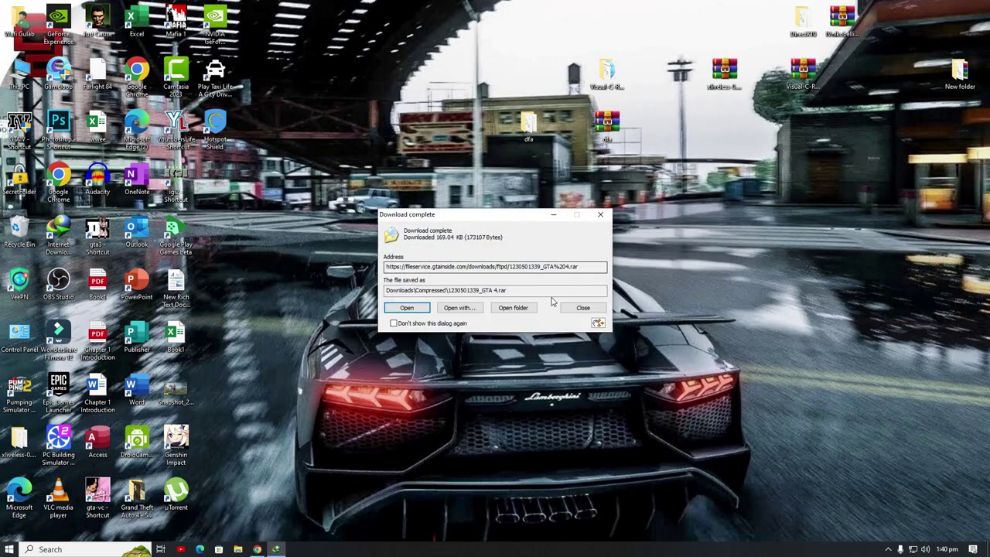
{"action": "left_click", "coordinate": [524, 311]}
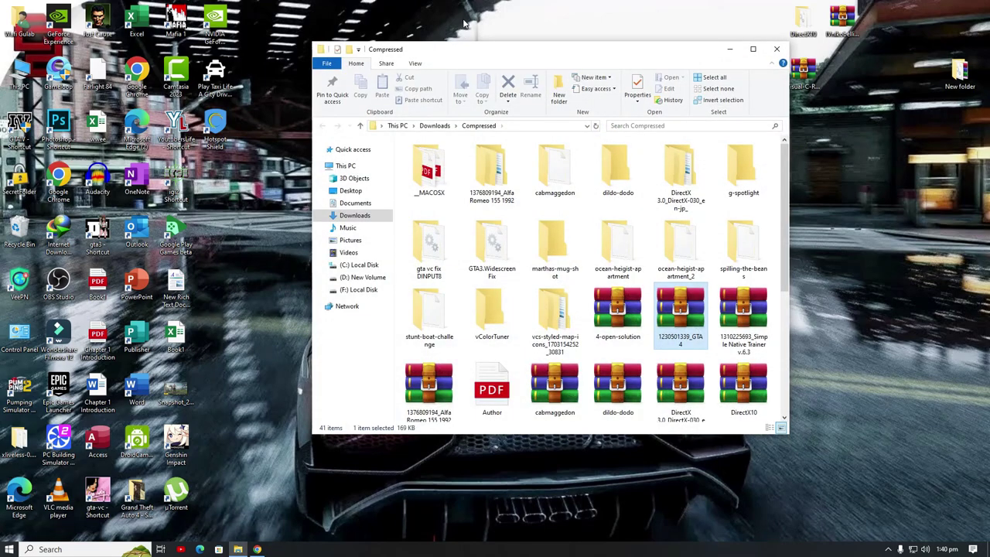
{"action": "right_click", "coordinate": [678, 328]}
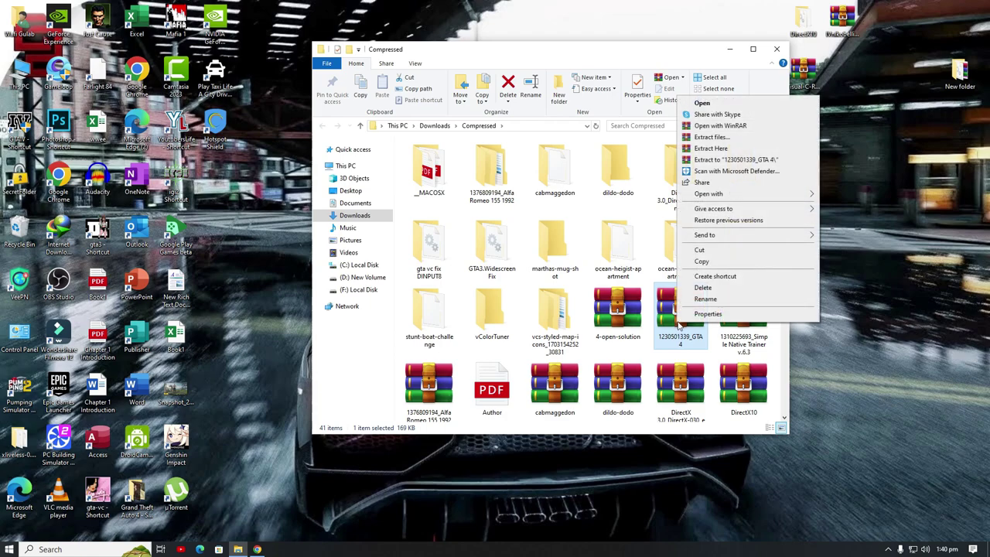
{"action": "left_click", "coordinate": [703, 250]}
{"action": "right_click", "coordinate": [867, 297]}
{"action": "left_click", "coordinate": [889, 345]}
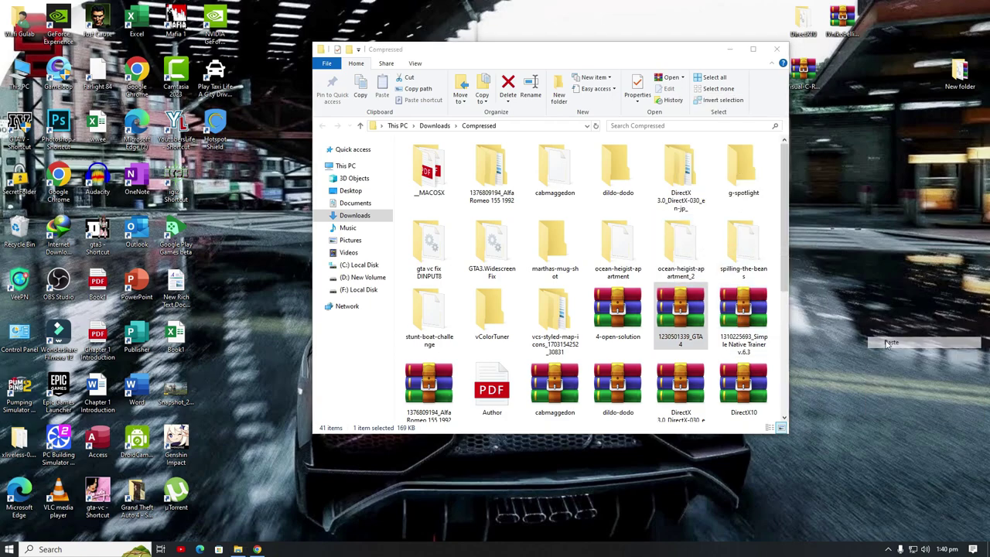
{"action": "left_click", "coordinate": [770, 52]}
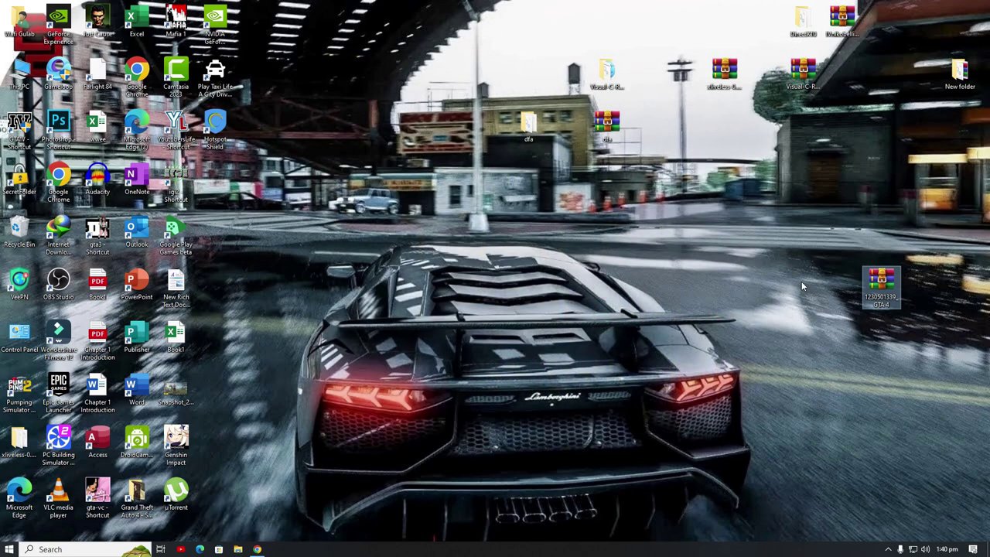
{"action": "right_click", "coordinate": [886, 291]}
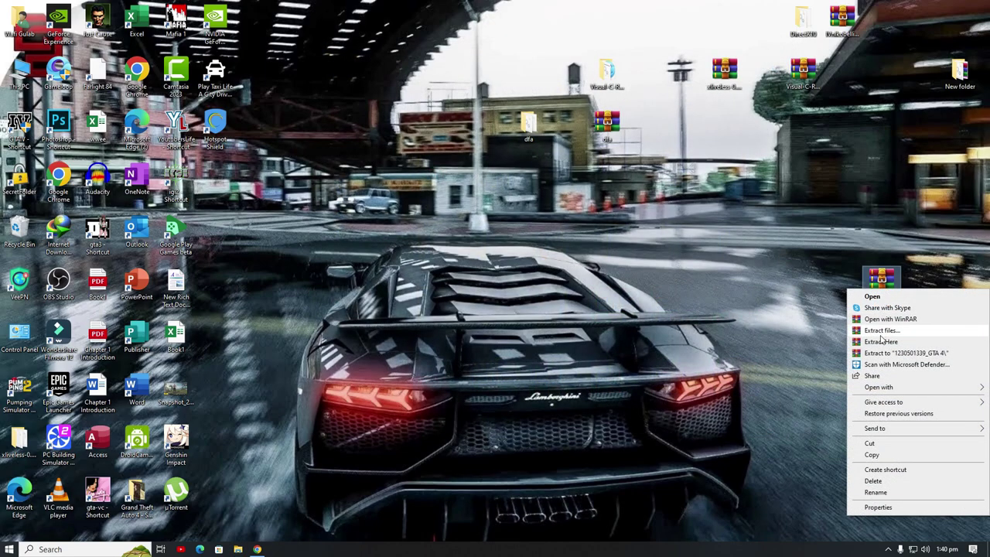
{"action": "mouse_move", "coordinate": [883, 388]}
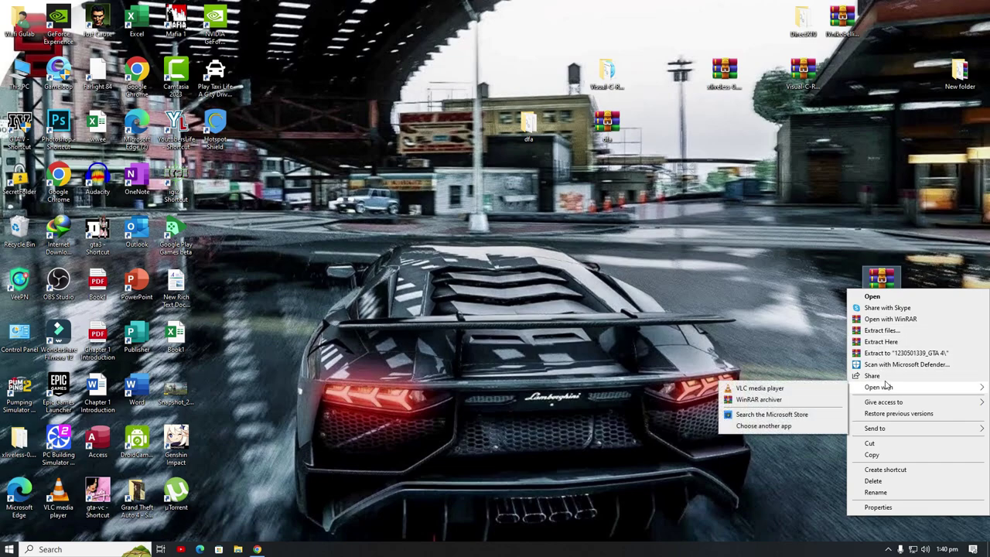
{"action": "left_click", "coordinate": [888, 353]}
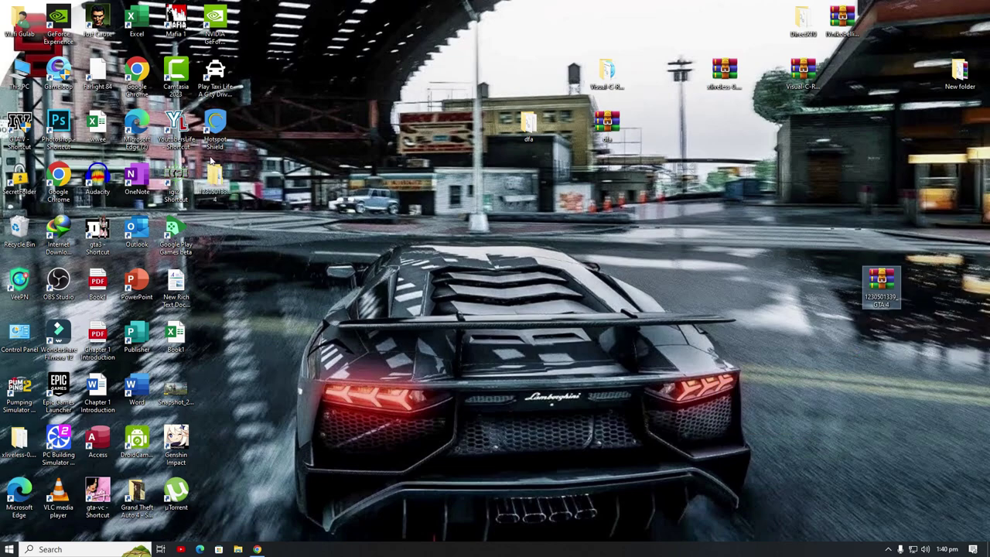
{"action": "left_click_drag", "start_coordinate": [216, 177], "coordinate": [840, 284]}
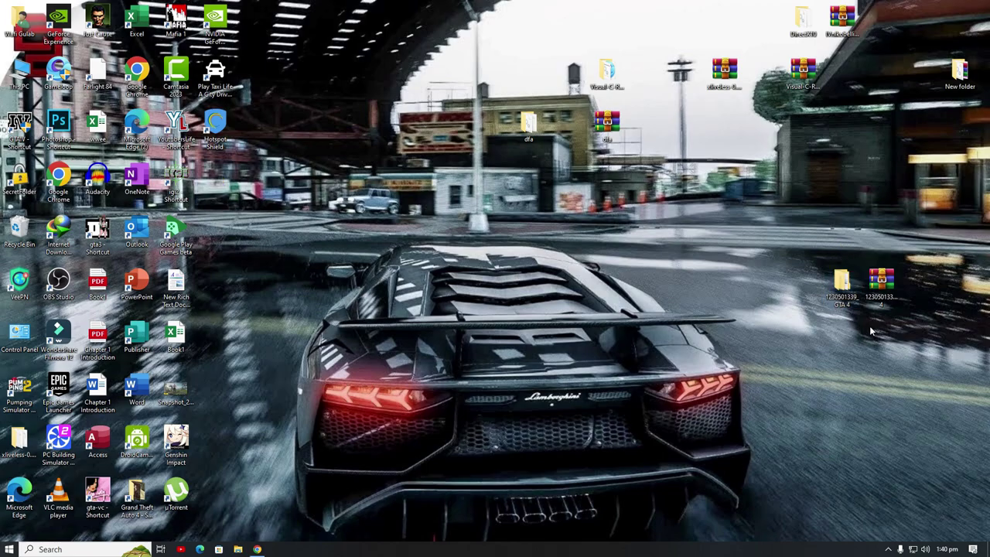
{"action": "double_click", "coordinate": [841, 285]}
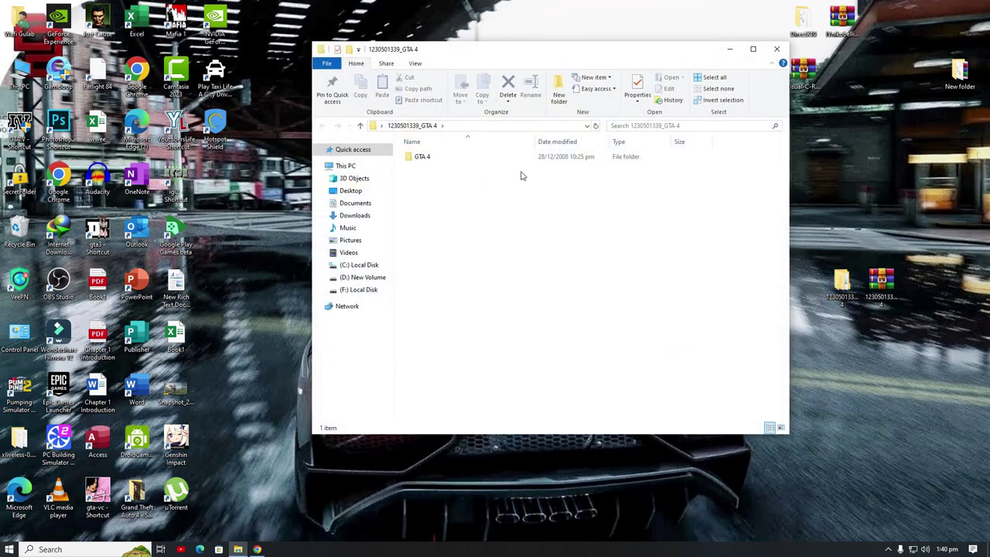
{"action": "left_click_drag", "start_coordinate": [458, 46], "coordinate": [988, 2]}
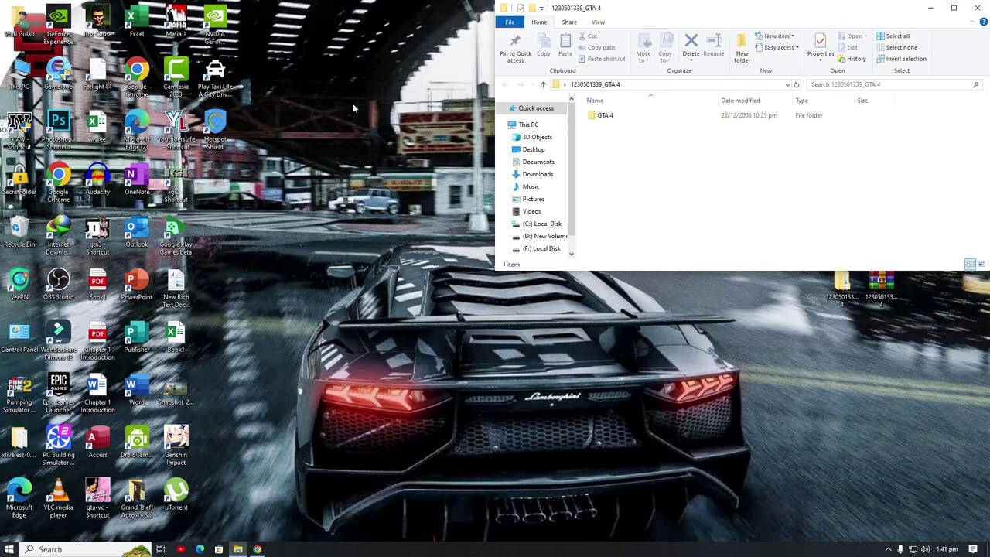
Open the GTA IV folder inside Documents > Rockstar Games in a second, maximized window.
{"action": "double_click", "coordinate": [16, 78]}
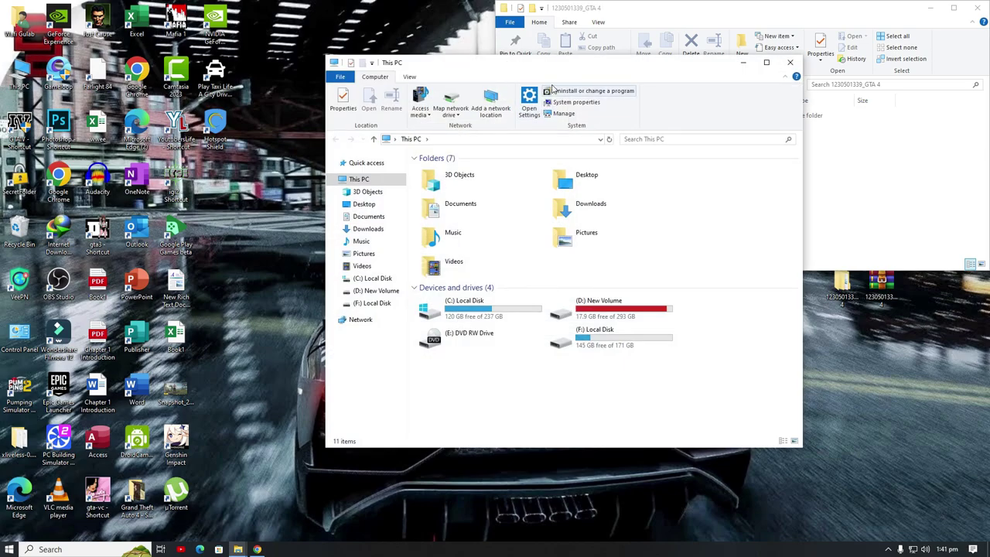
{"action": "left_click_drag", "start_coordinate": [586, 68], "coordinate": [570, 3]}
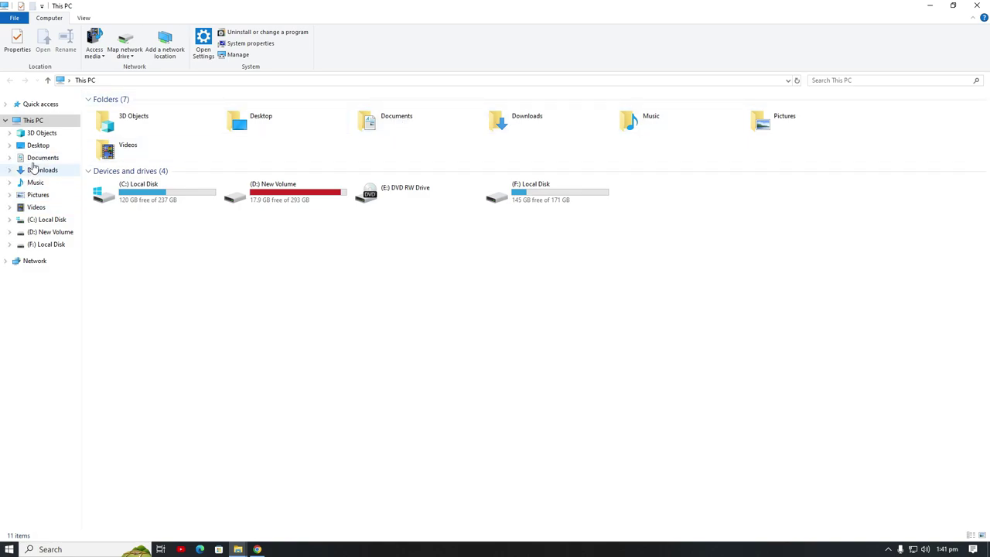
{"action": "double_click", "coordinate": [391, 127]}
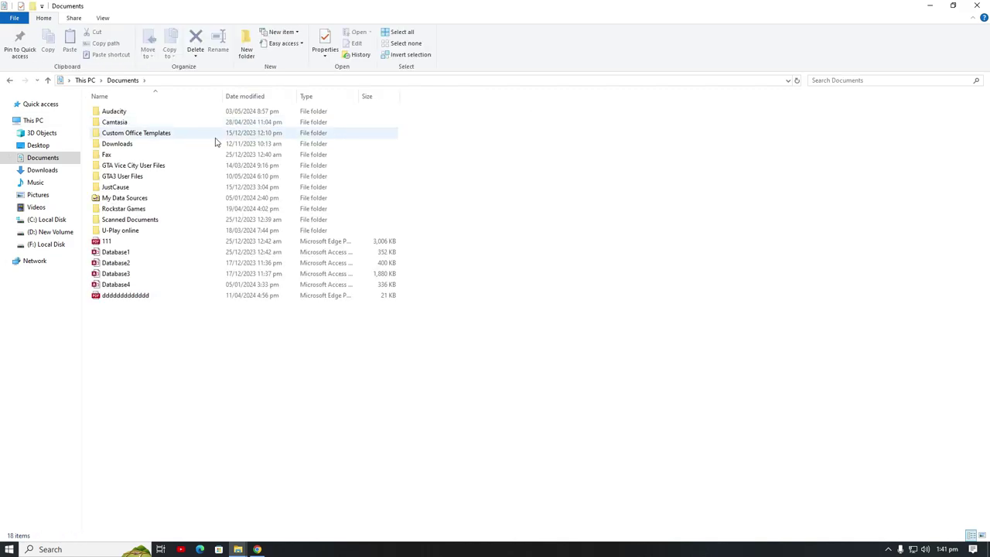
{"action": "double_click", "coordinate": [157, 211]}
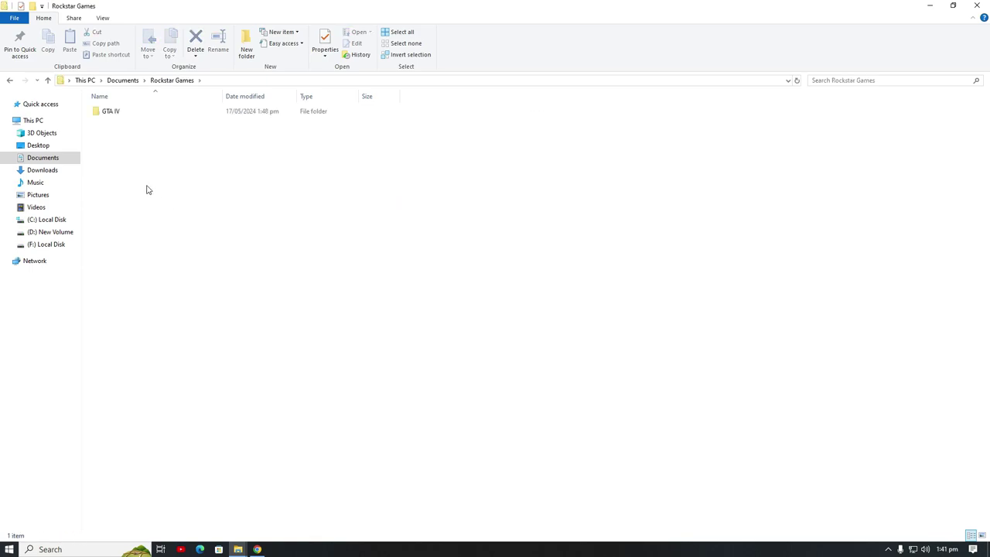
{"action": "double_click", "coordinate": [118, 115]}
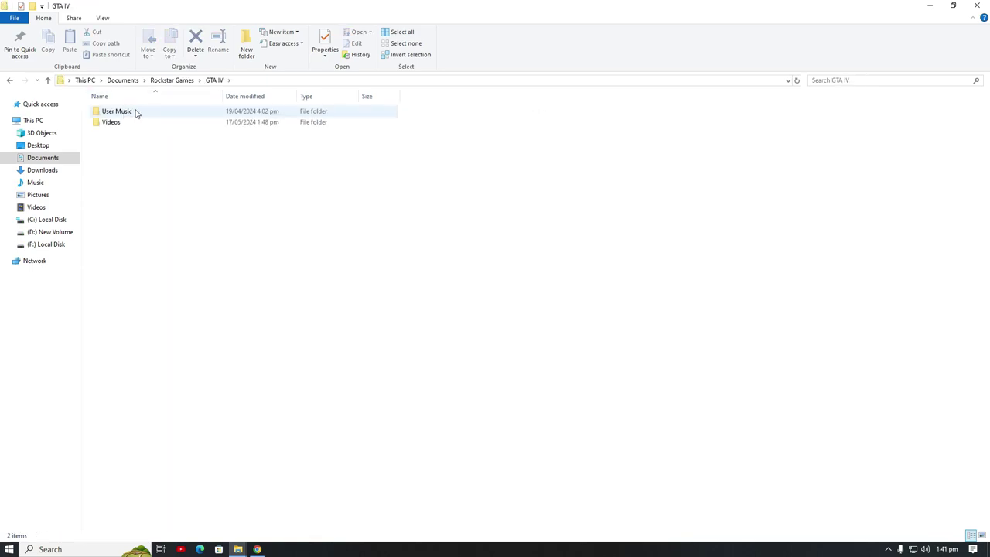
Examine the contents of GTA IV's User Music folder and the Clips folder under Videos.
{"action": "double_click", "coordinate": [131, 115]}
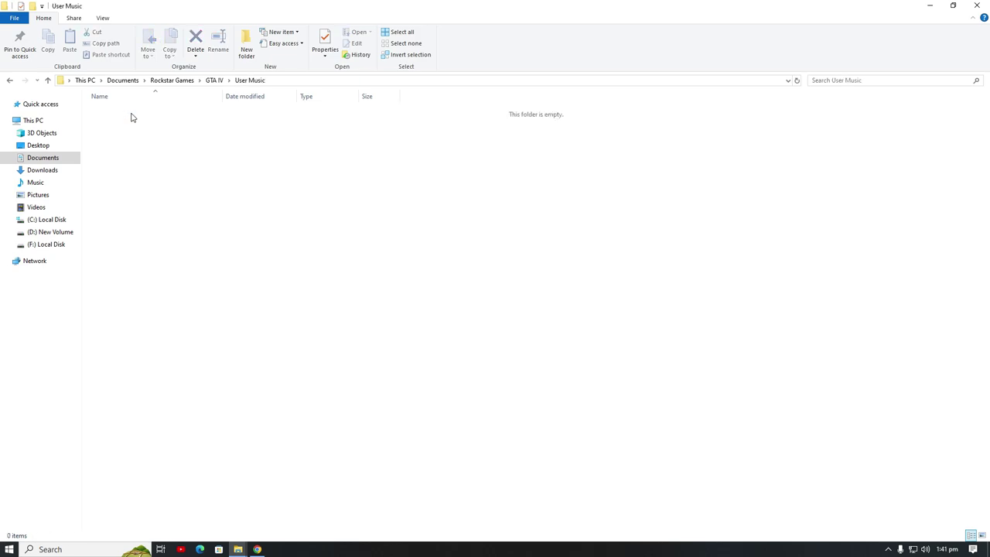
{"action": "left_click", "coordinate": [48, 80]}
{"action": "double_click", "coordinate": [113, 124]}
{"action": "double_click", "coordinate": [119, 117]}
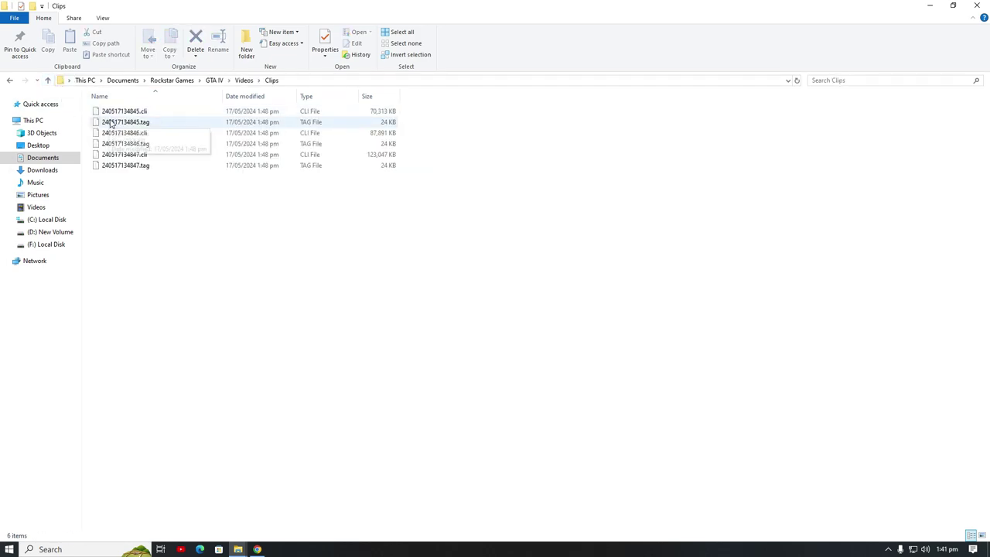
{"action": "left_click_drag", "start_coordinate": [174, 5], "coordinate": [409, 3]}
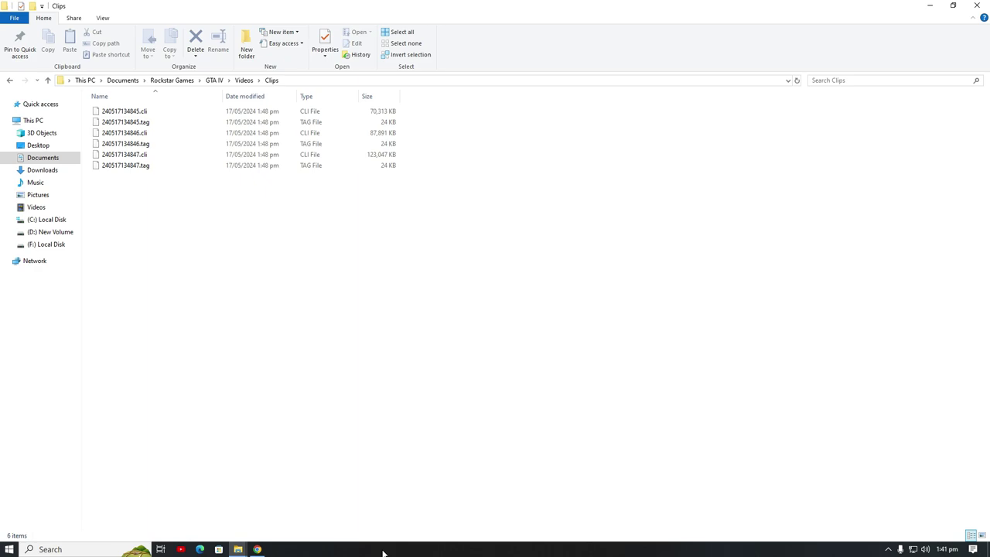
Open the AppData folder by running "appdata", and minimize the Clips folder window.
{"action": "key", "text": "super+r"}
{"action": "left_click_drag", "start_coordinate": [111, 446], "coordinate": [459, 186]}
{"action": "key", "text": "BackSpace"}
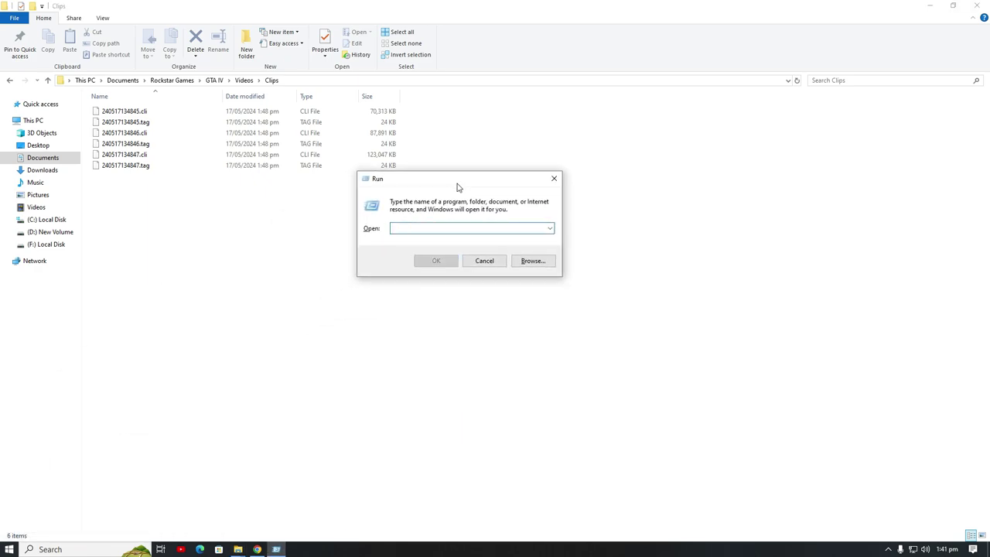
{"action": "type", "text": "appdata"}
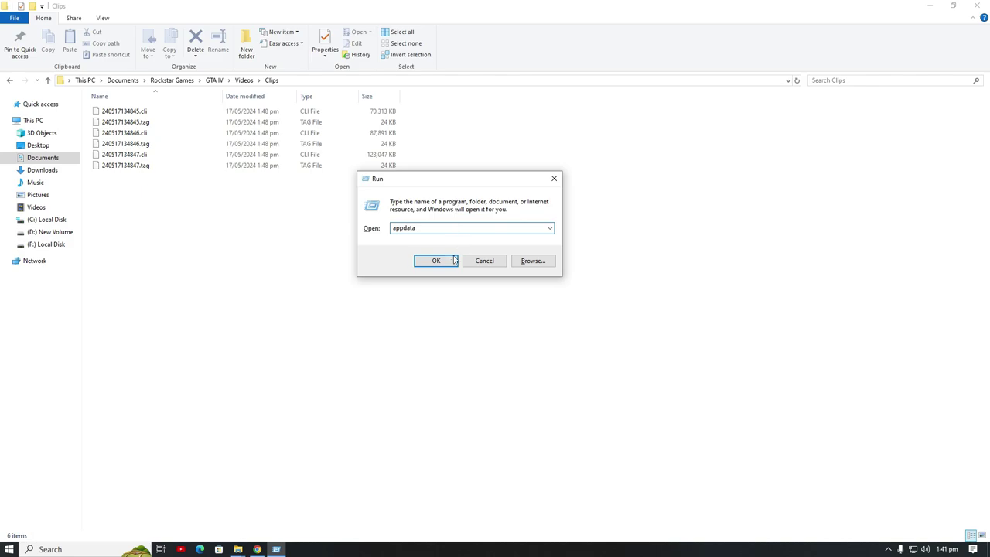
{"action": "left_click", "coordinate": [443, 263]}
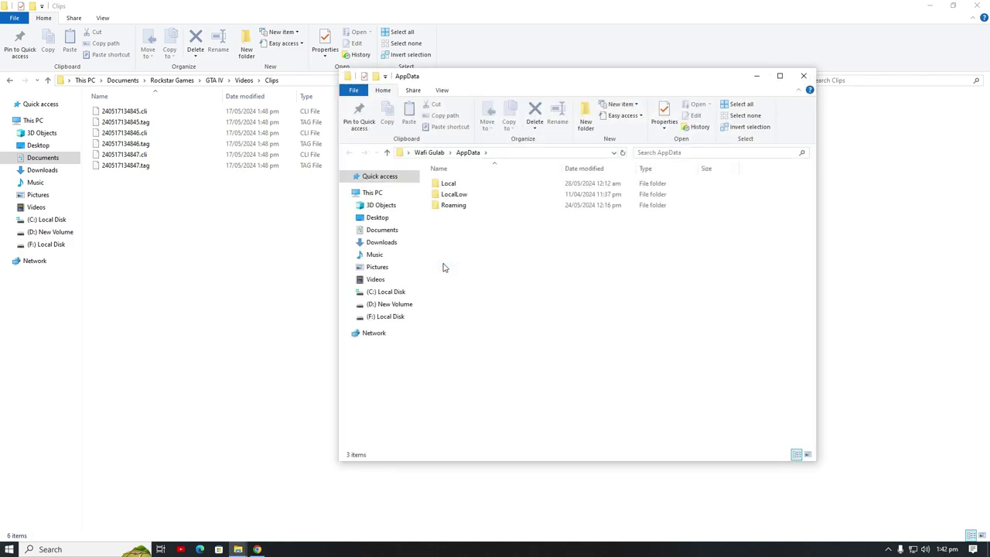
{"action": "left_click_drag", "start_coordinate": [510, 86], "coordinate": [462, 111]}
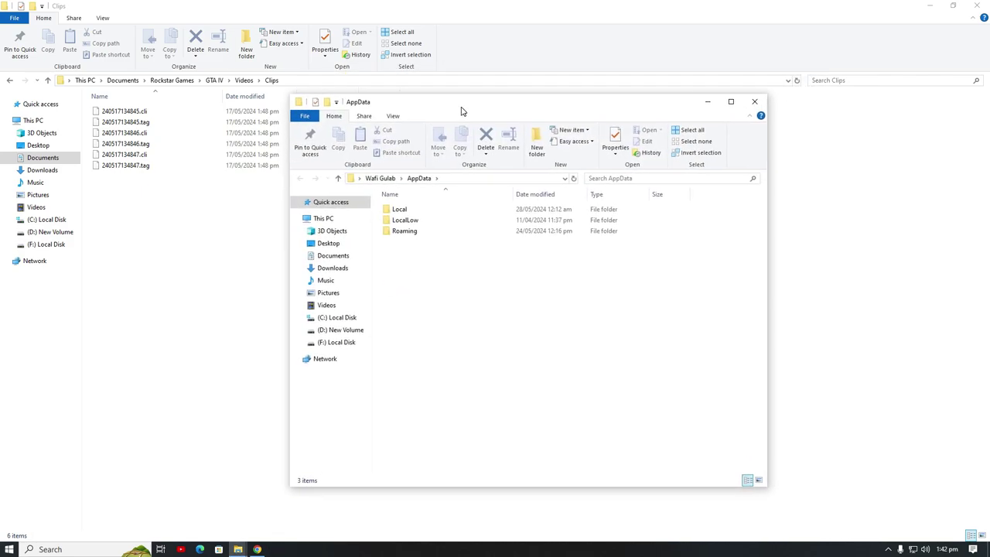
{"action": "left_click", "coordinate": [928, 6]}
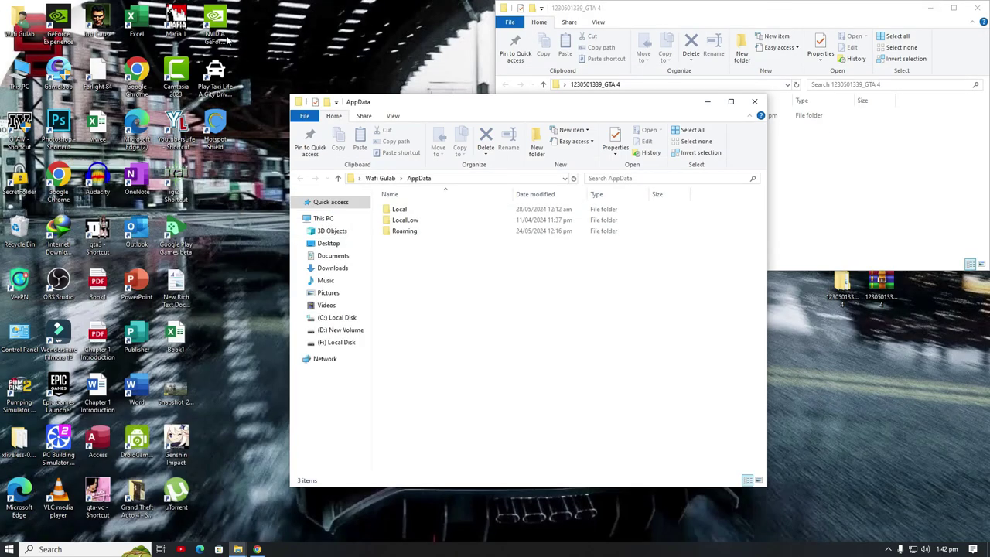
Open the C: drive in a new window and turn on the display of file name extensions and hidden items.
{"action": "double_click", "coordinate": [21, 70]}
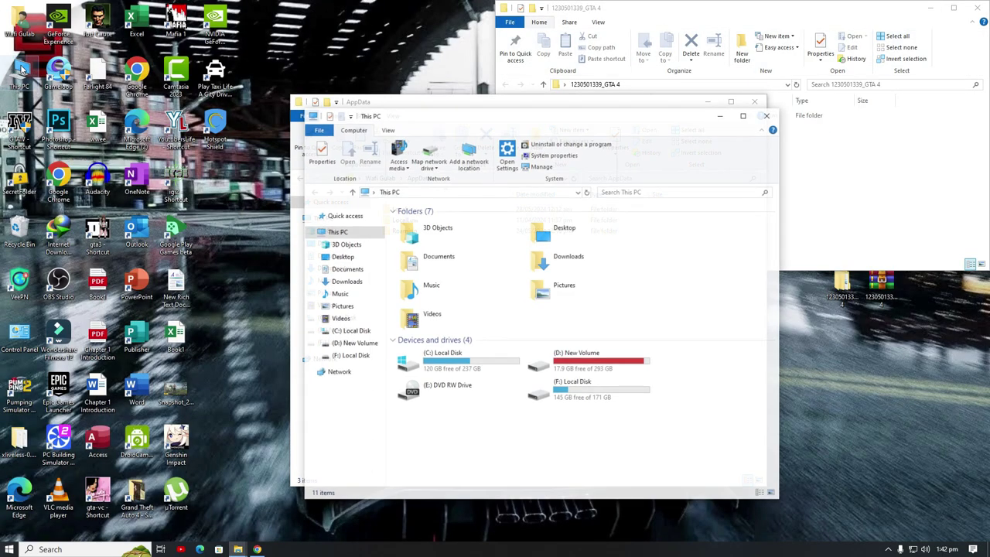
{"action": "left_click_drag", "start_coordinate": [469, 101], "coordinate": [454, 210]}
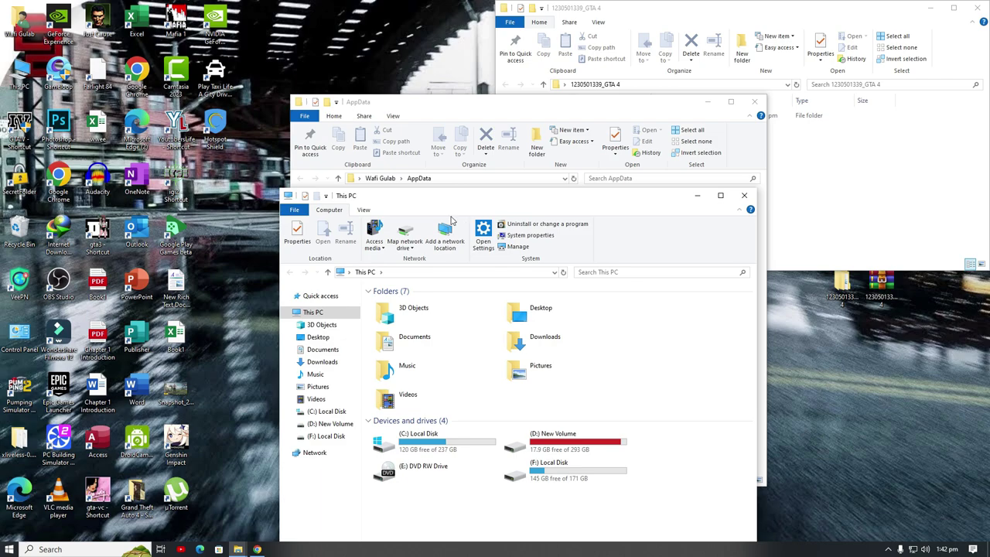
{"action": "double_click", "coordinate": [412, 438]}
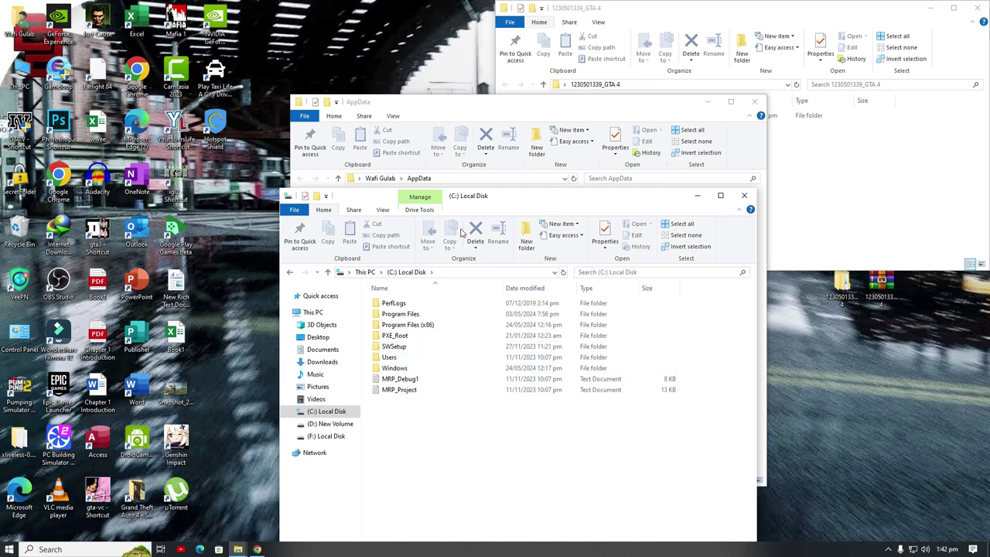
{"action": "left_click", "coordinate": [417, 211]}
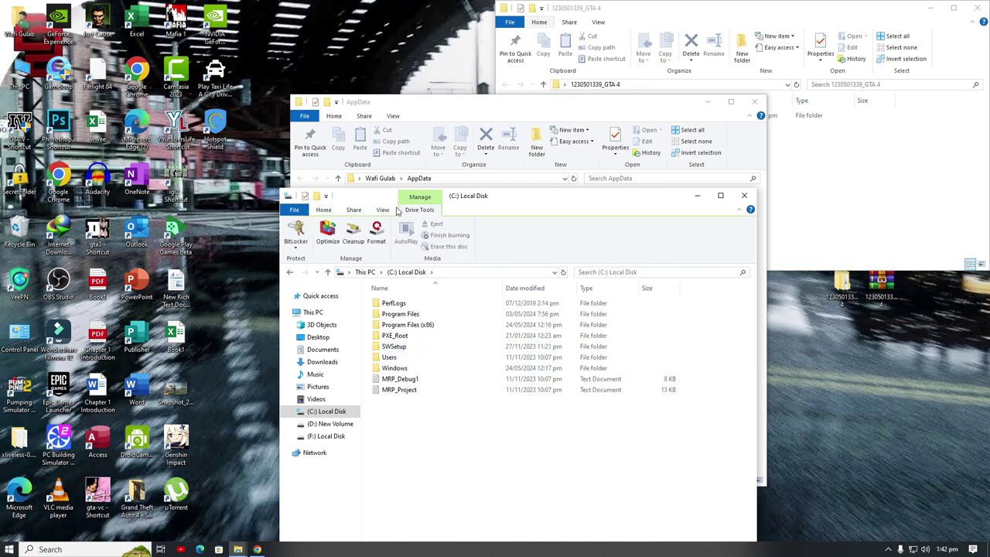
{"action": "left_click", "coordinate": [387, 212]}
{"action": "left_click", "coordinate": [600, 234]}
{"action": "left_click", "coordinate": [600, 245]}
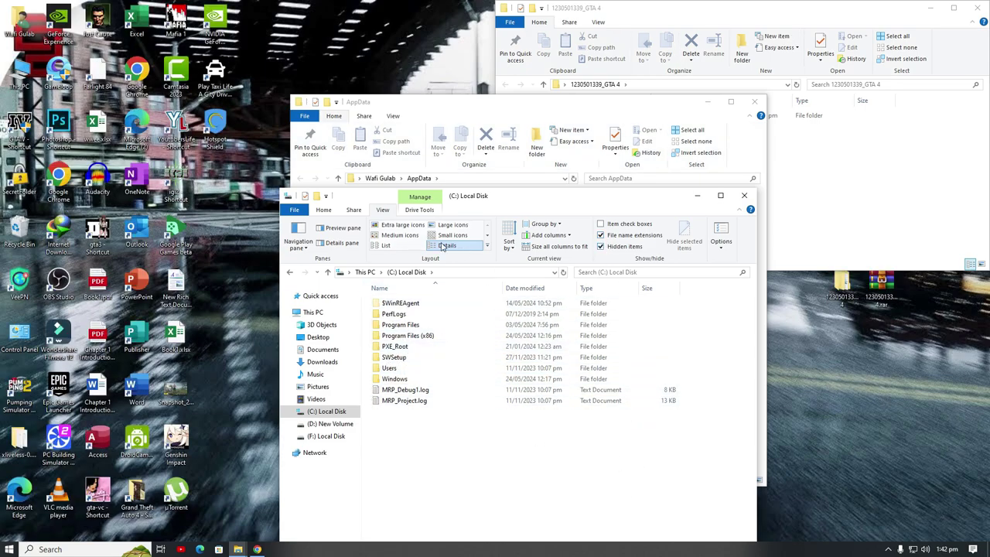
Turn off the display of hidden items and file name extensions, and minimize the C: drive window.
{"action": "left_click", "coordinate": [600, 246]}
{"action": "left_click", "coordinate": [600, 235]}
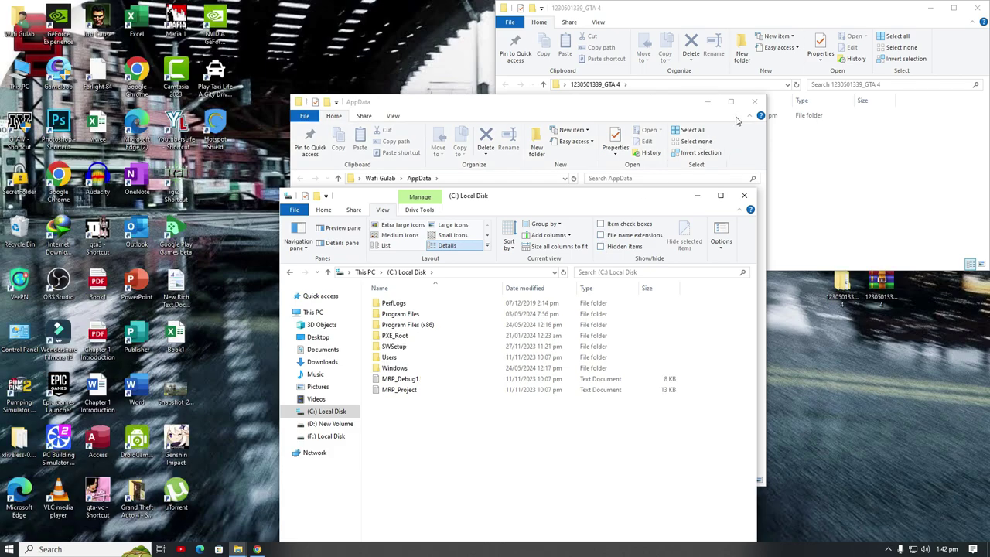
{"action": "left_click", "coordinate": [697, 196]}
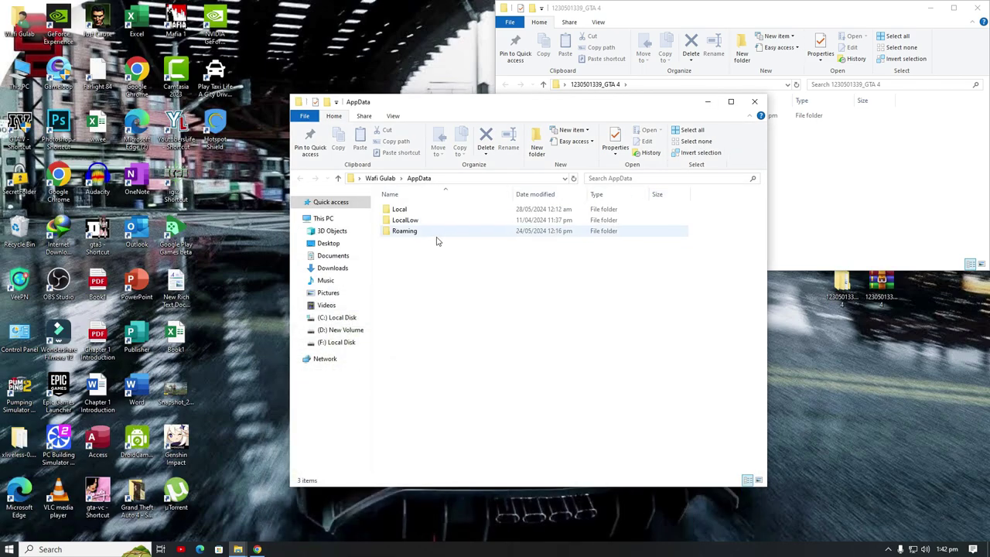
Open the GTA IV folder inside Rockstar Games under AppData's Local folder.
{"action": "double_click", "coordinate": [405, 211]}
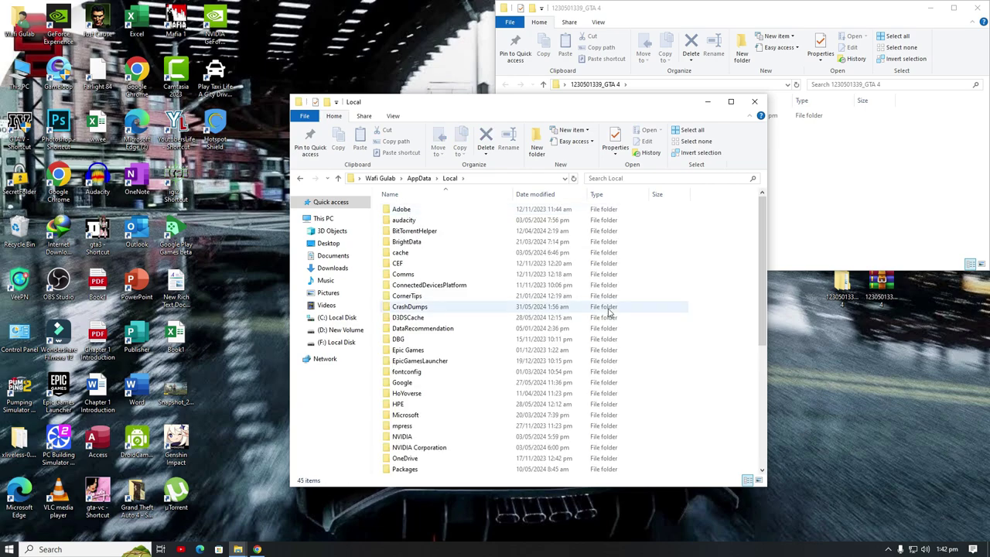
{"action": "left_click_drag", "start_coordinate": [759, 222], "coordinate": [764, 352]}
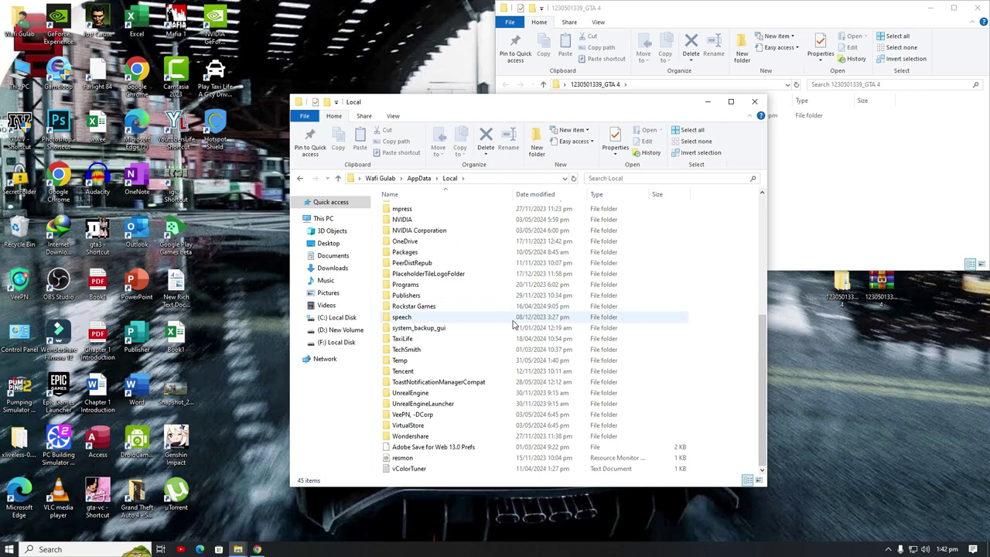
{"action": "left_click", "coordinate": [407, 310]}
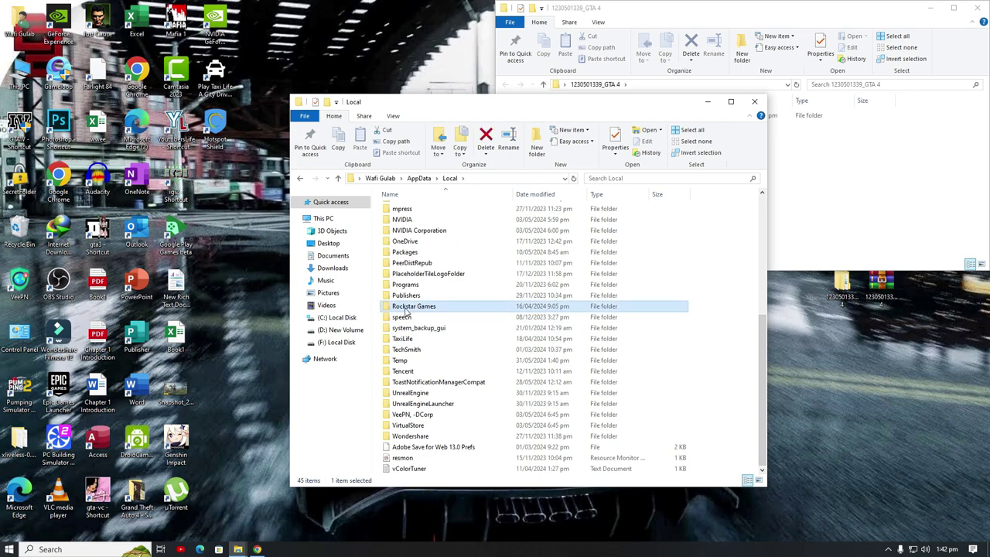
{"action": "double_click", "coordinate": [436, 308]}
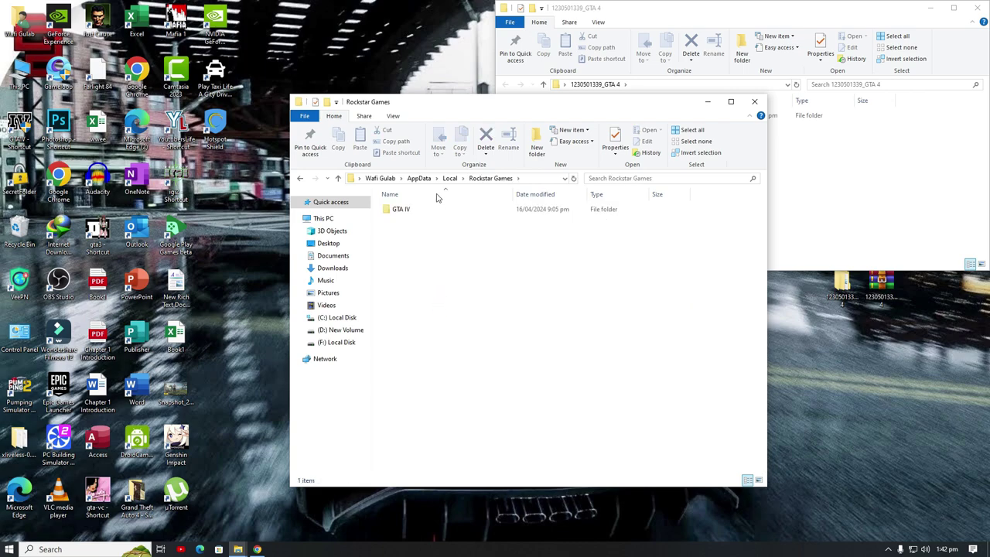
{"action": "double_click", "coordinate": [410, 211]}
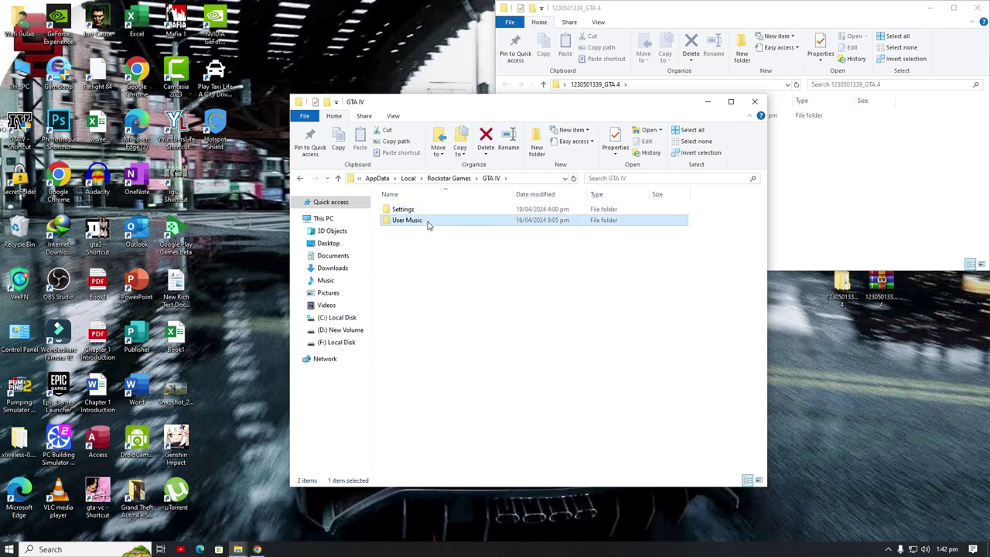
Examine the contents of the User Music and Settings folders of GTA IV in AppData, and return to the GTA IV folder.
{"action": "double_click", "coordinate": [427, 221]}
{"action": "left_click", "coordinate": [338, 179]}
{"action": "double_click", "coordinate": [410, 210]}
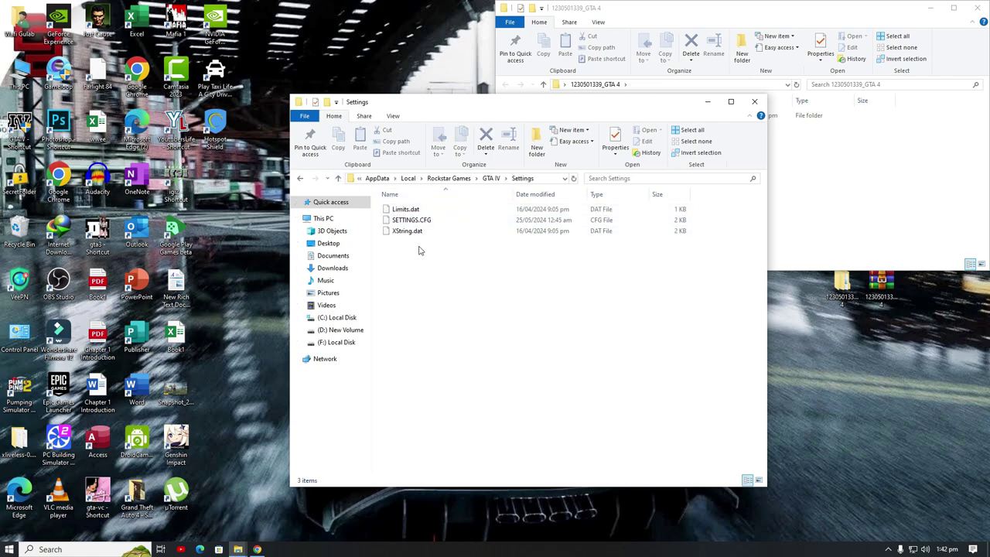
{"action": "left_click", "coordinate": [338, 179]}
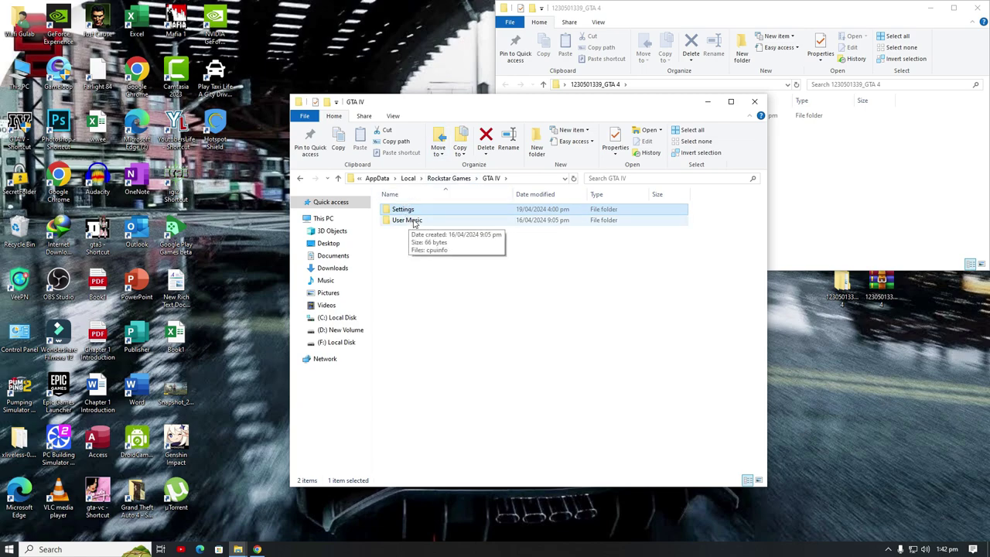
{"action": "left_click_drag", "start_coordinate": [462, 103], "coordinate": [435, 80]}
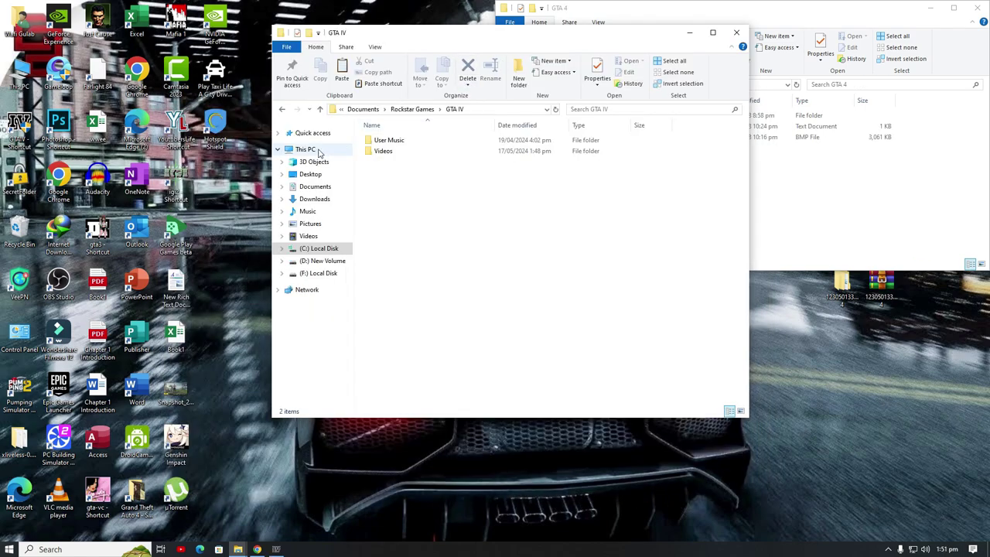
Search This PC for "sgta4" and open the file location of the SGTA412 save file.
{"action": "left_click", "coordinate": [316, 150]}
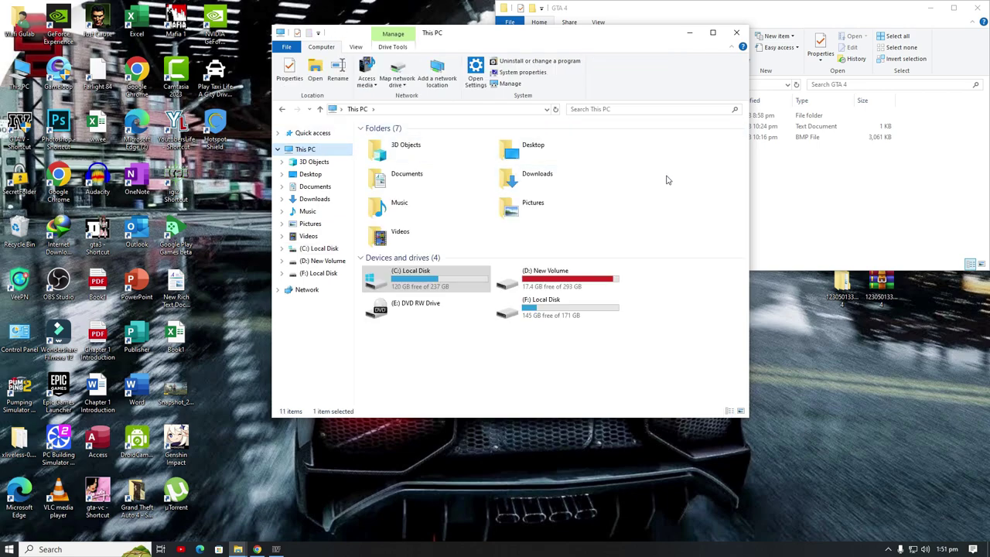
{"action": "left_click", "coordinate": [621, 108]}
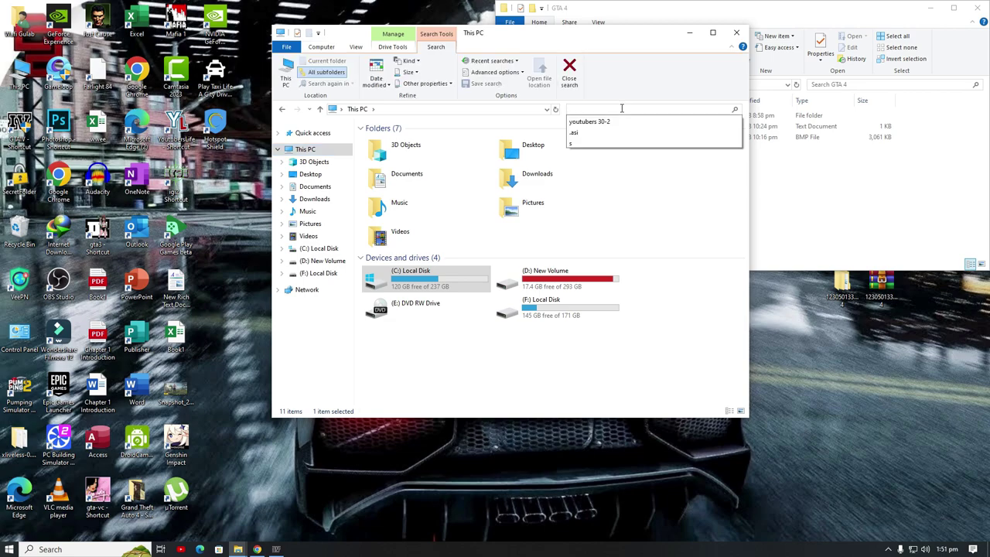
{"action": "type", "text": "s"}
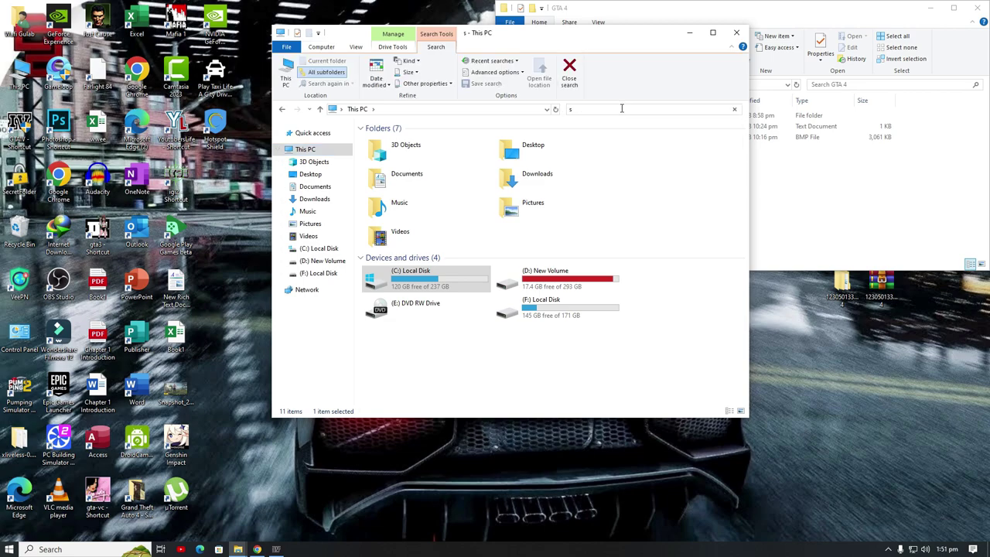
{"action": "type", "text": "gta"}
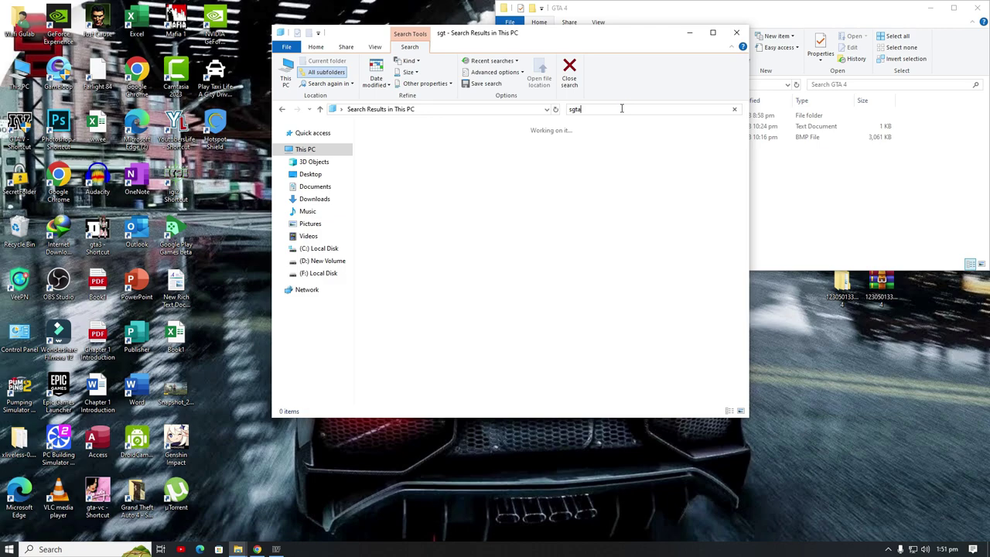
{"action": "type", "text": "4"}
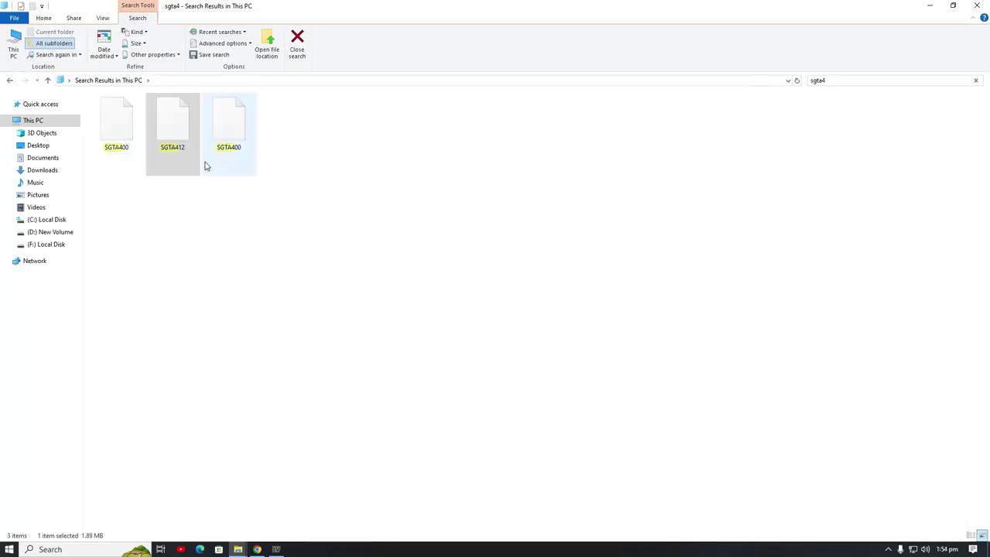
{"action": "right_click", "coordinate": [175, 121]}
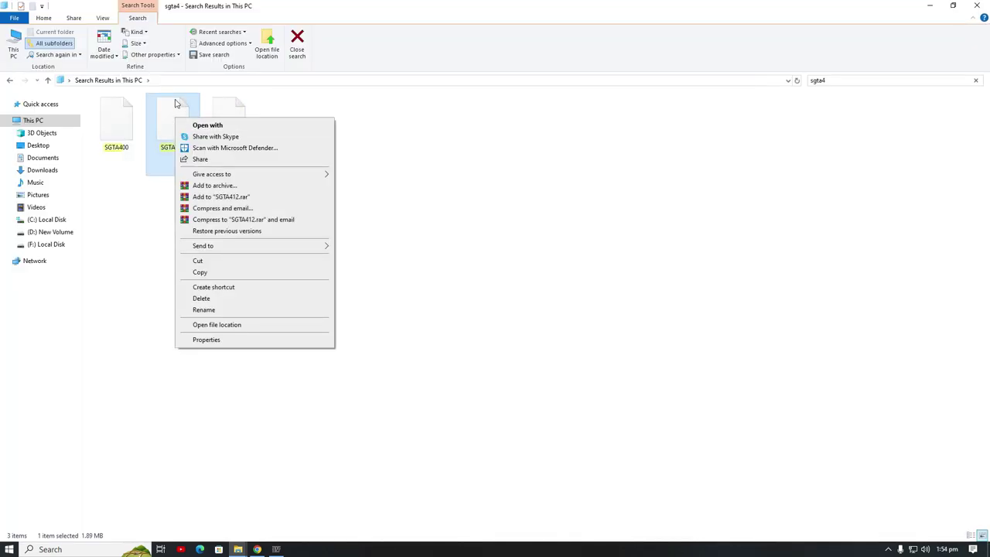
{"action": "left_click", "coordinate": [265, 48]}
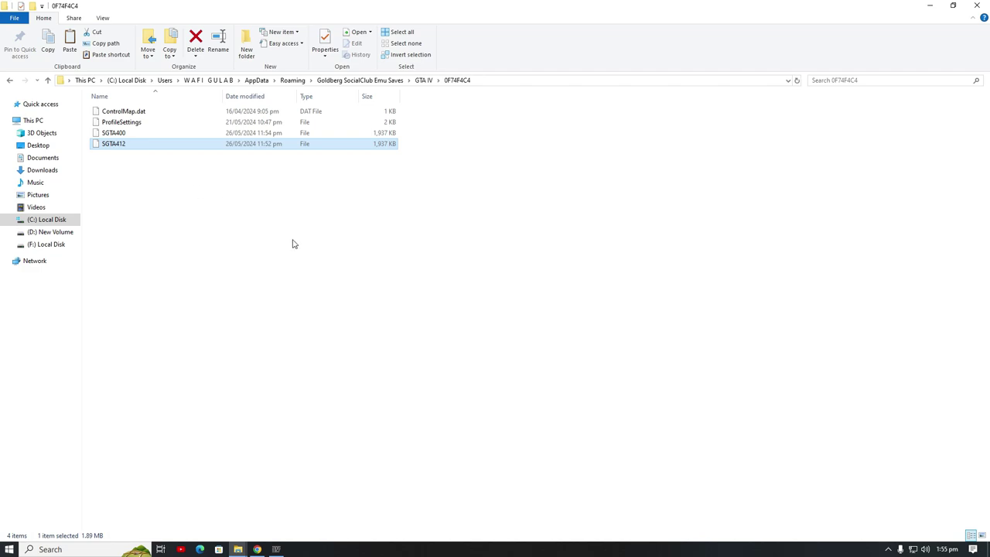
Create a folder with the default name in the GTA IV save folder and paste the downloaded SGTA400 file into it.
{"action": "right_click", "coordinate": [411, 415]}
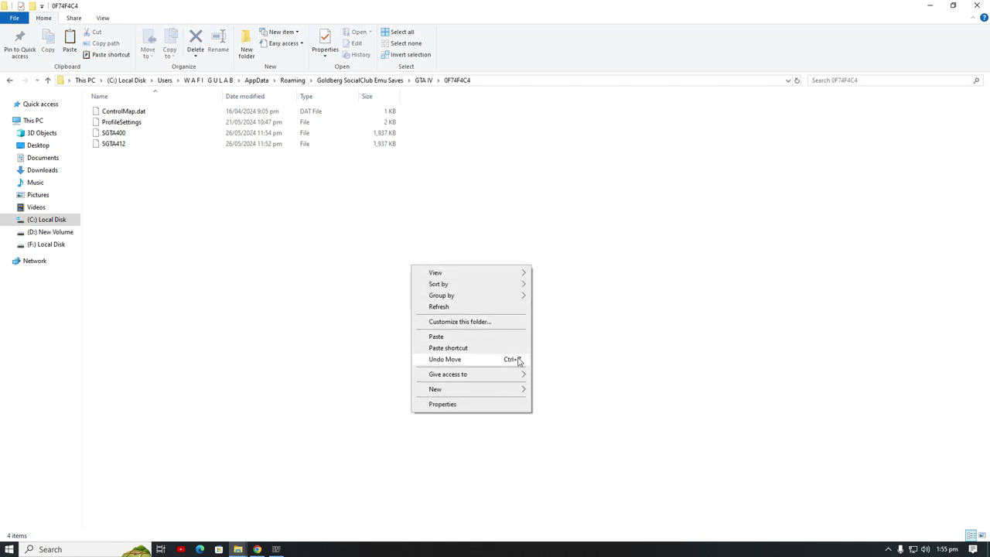
{"action": "mouse_move", "coordinate": [518, 388]}
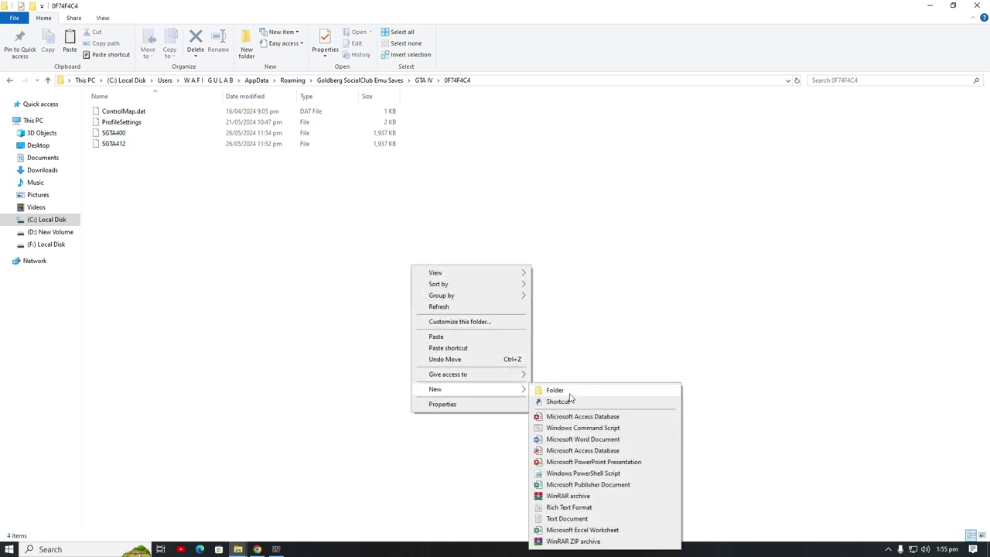
{"action": "left_click", "coordinate": [564, 389]}
{"action": "double_click", "coordinate": [188, 111]}
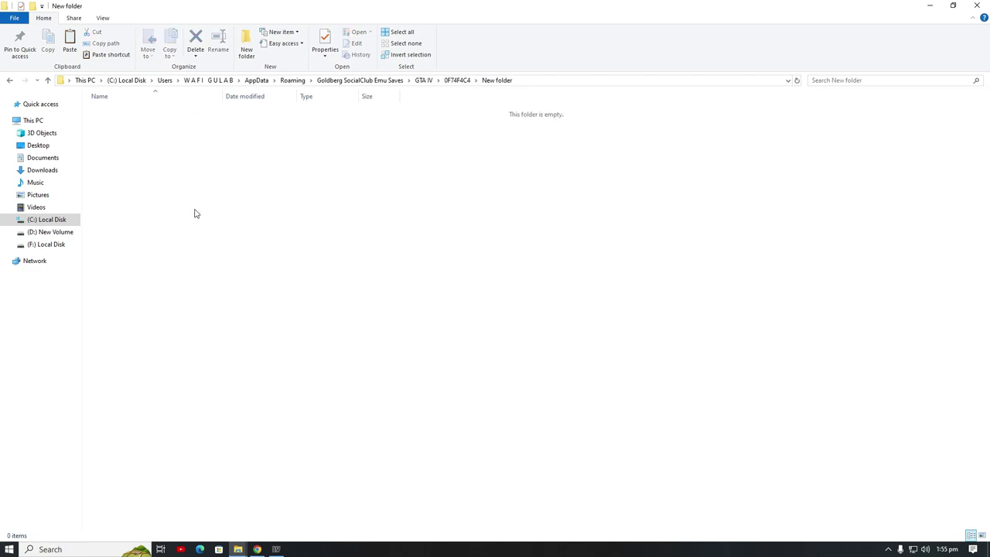
{"action": "right_click", "coordinate": [193, 209]}
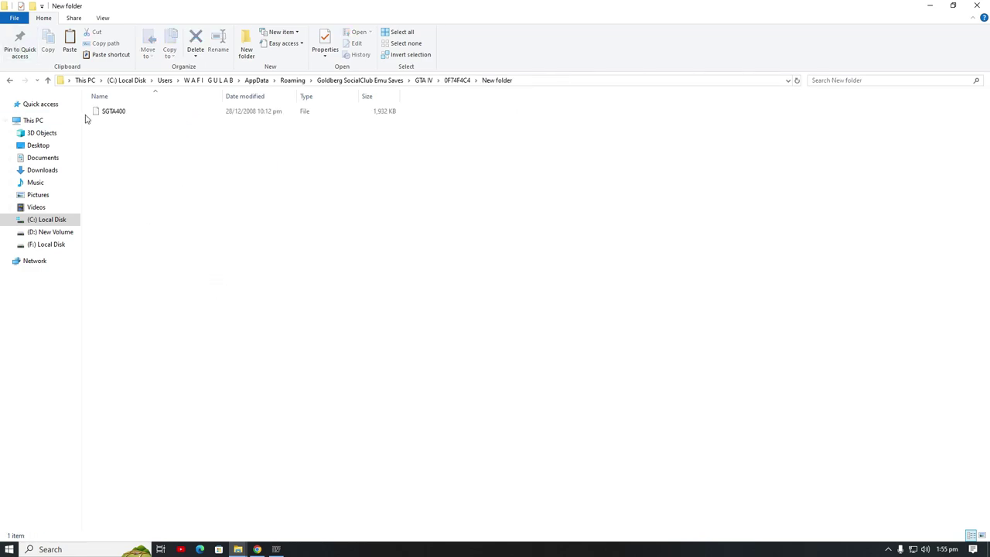
Rename the SGTA400 file inside New folder to SGTA413.
{"action": "left_click", "coordinate": [47, 80]}
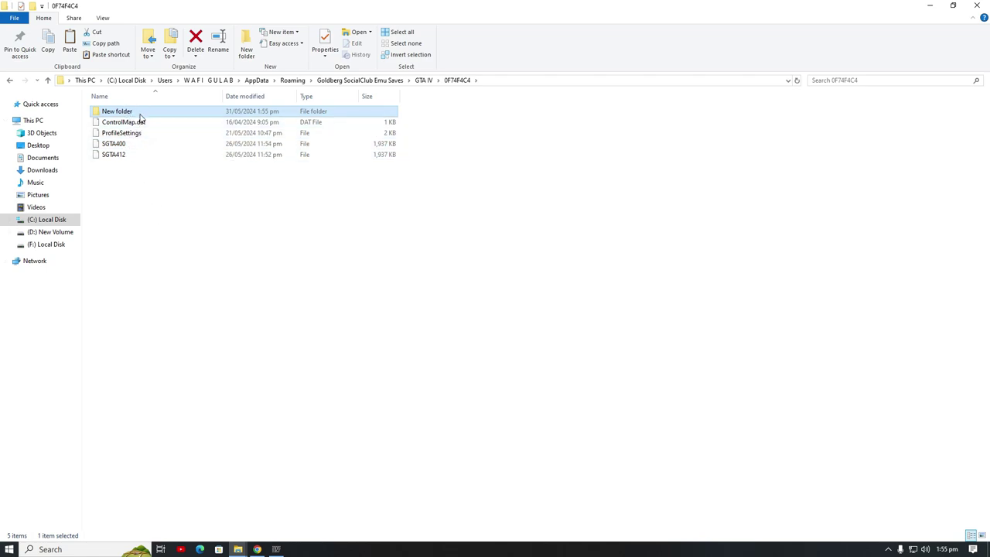
{"action": "double_click", "coordinate": [141, 111]}
{"action": "left_click", "coordinate": [135, 113]}
{"action": "left_click", "coordinate": [135, 112]}
{"action": "left_click", "coordinate": [136, 113]}
{"action": "key", "text": "BackSpace"}
{"action": "key", "text": "BackSpace"}
{"action": "type", "text": "13"}
Copy SGTA413 from New folder into the parent GTA IV save folder.
{"action": "right_click", "coordinate": [128, 115]}
{"action": "left_click", "coordinate": [97, 111]}
{"action": "right_click", "coordinate": [98, 110]}
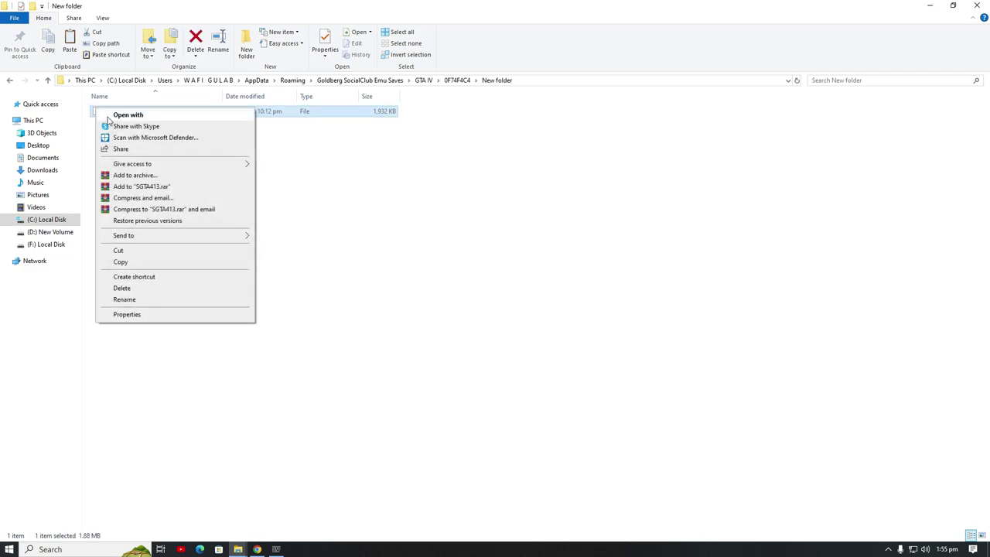
{"action": "left_click", "coordinate": [122, 262]}
{"action": "left_click", "coordinate": [47, 81]}
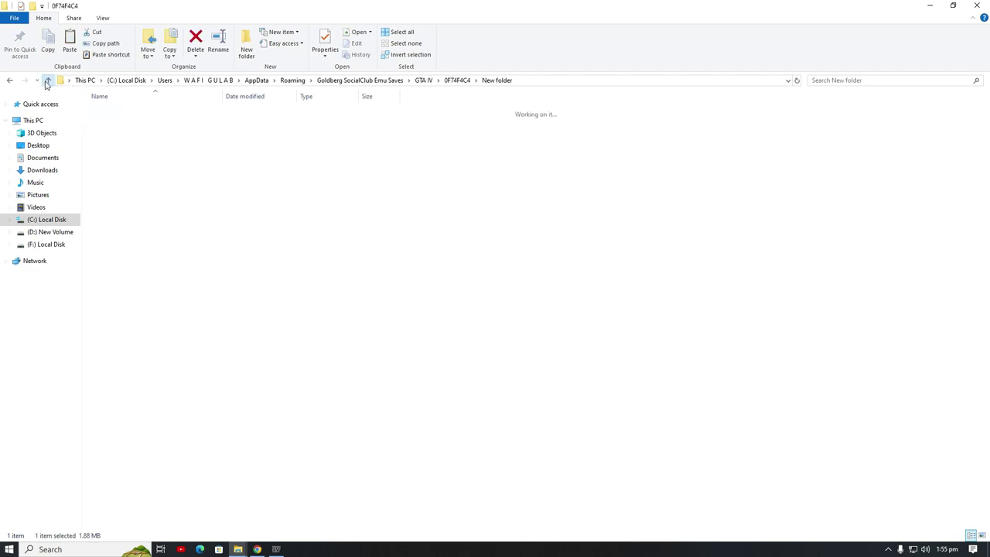
{"action": "right_click", "coordinate": [242, 270]}
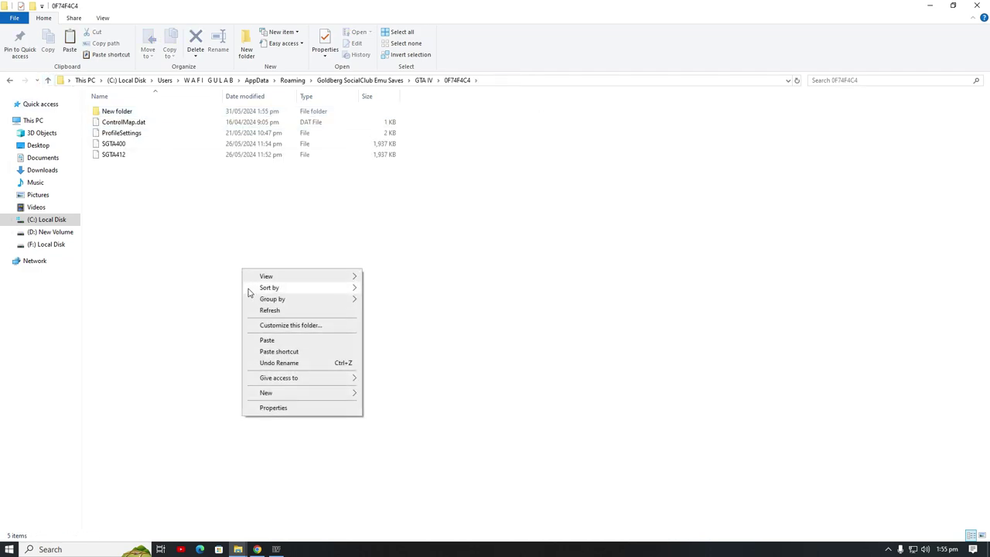
{"action": "left_click", "coordinate": [270, 342]}
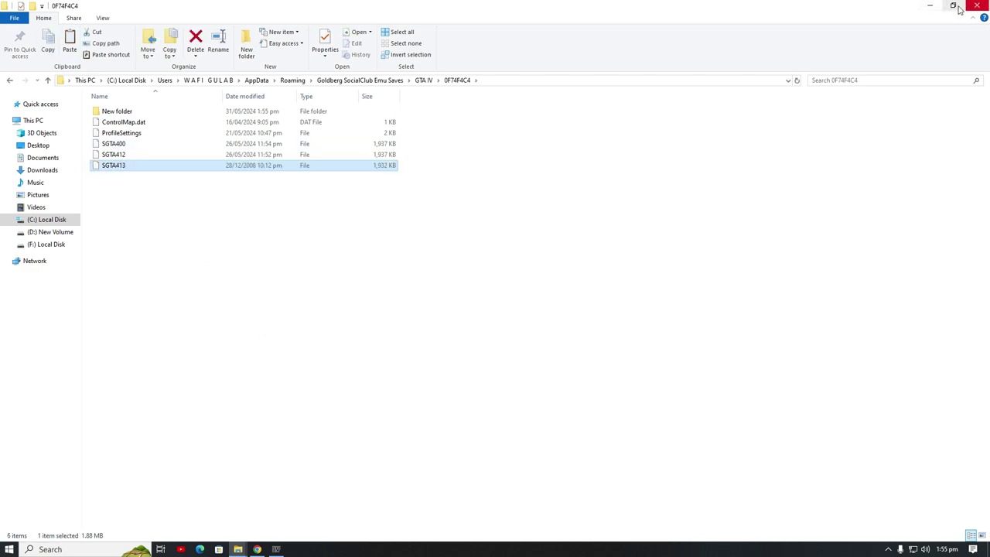
Minimize the folder windows, and load the "Story abgeschlossen" save in the running GTA IV game.
{"action": "left_click", "coordinate": [930, 6]}
{"action": "left_click", "coordinate": [930, 6]}
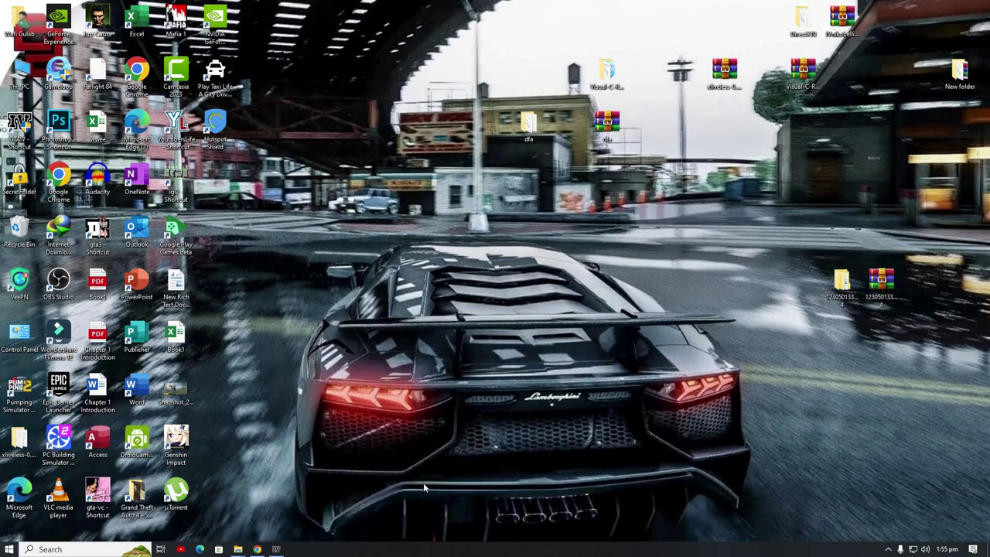
{"action": "left_click", "coordinate": [276, 549]}
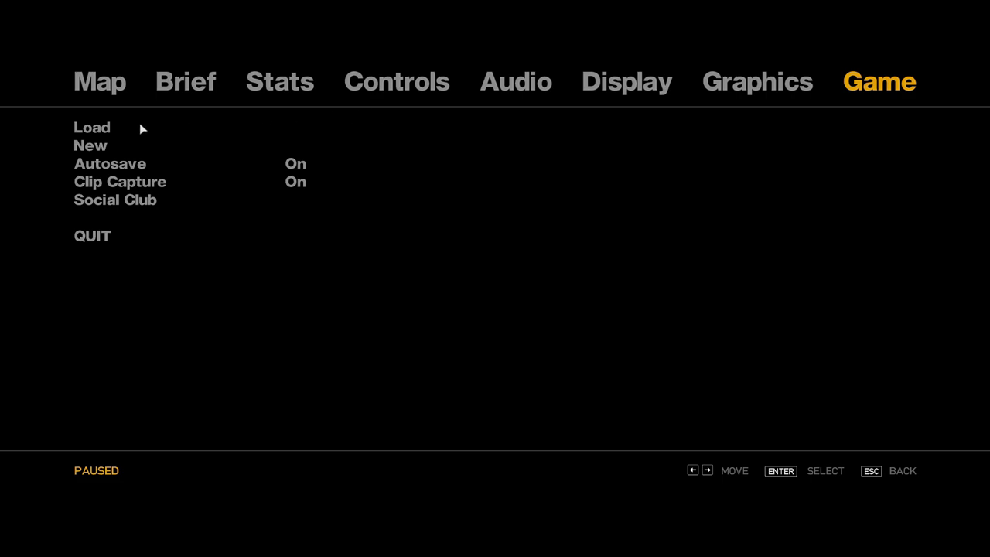
{"action": "left_click", "coordinate": [97, 132]}
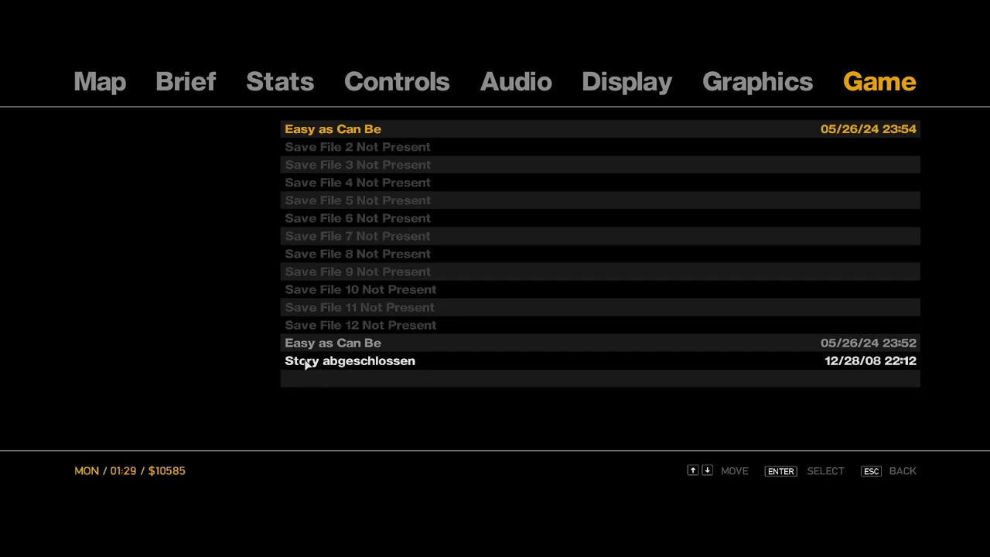
{"action": "left_click", "coordinate": [364, 366]}
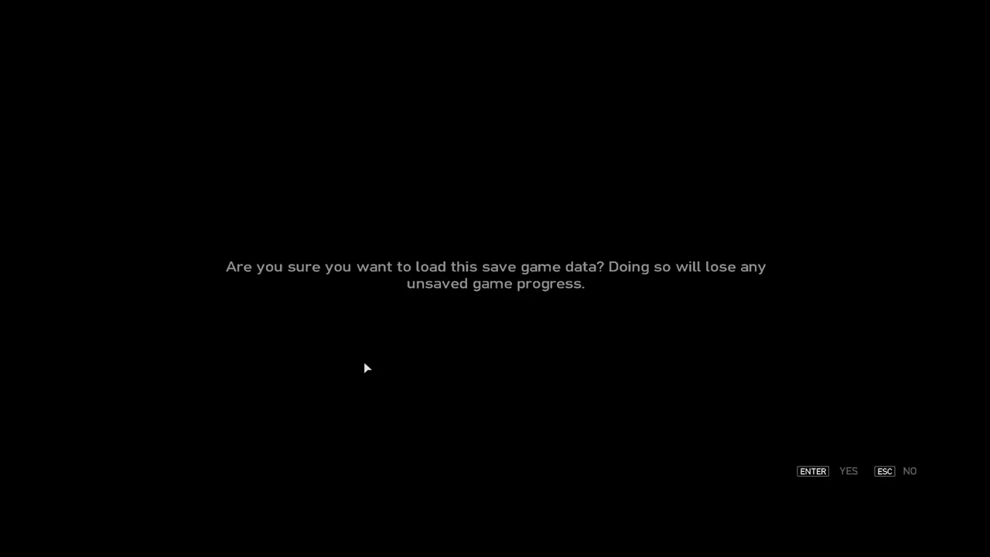
{"action": "left_click", "coordinate": [808, 475]}
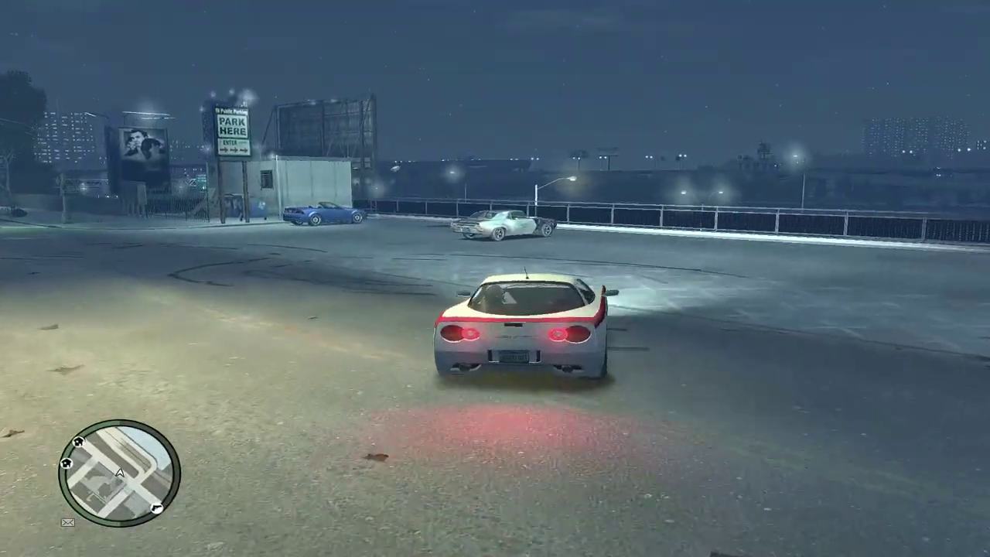
Drive the car briefly in the parking lot, and pause the game to view the map.
{"action": "key", "text": "d"}
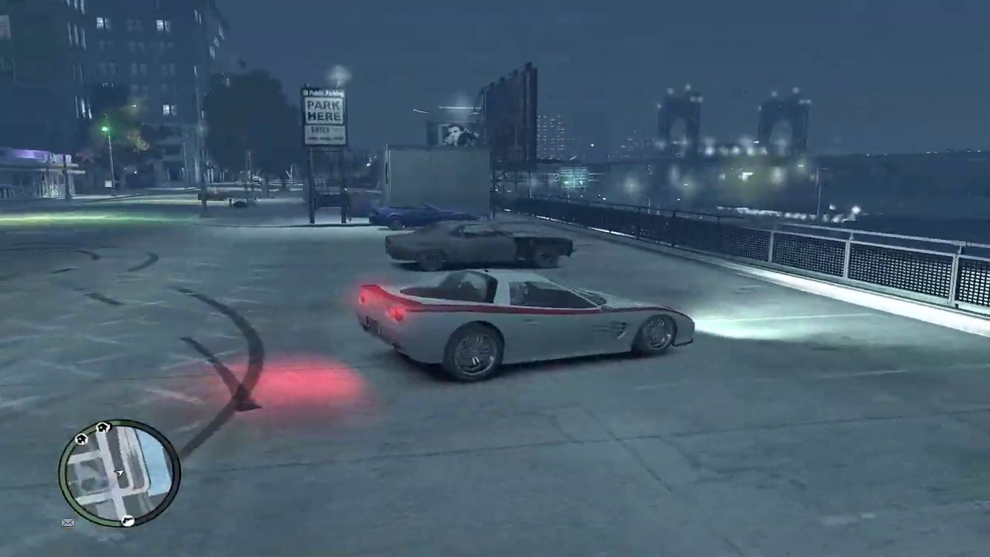
{"action": "key", "text": "w"}
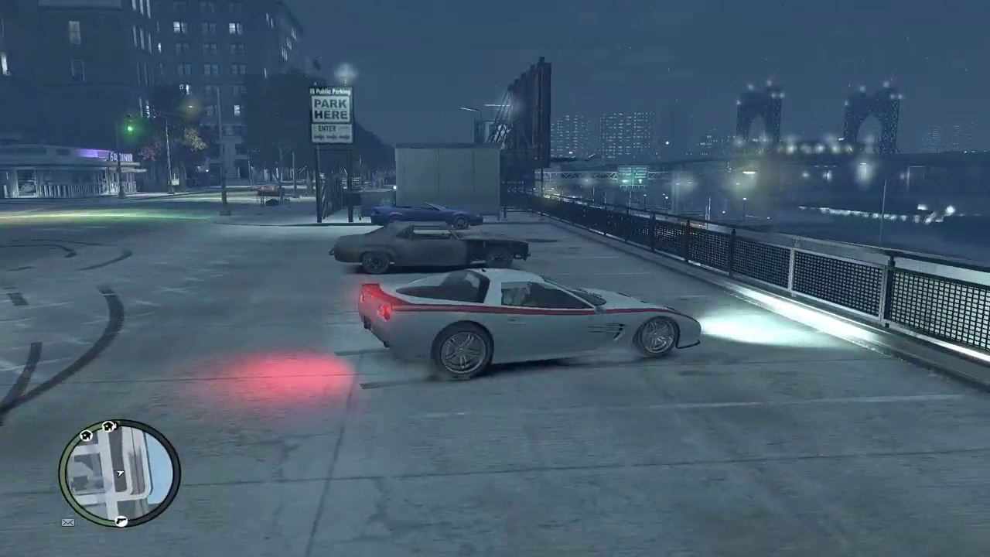
{"action": "key", "text": "Escape"}
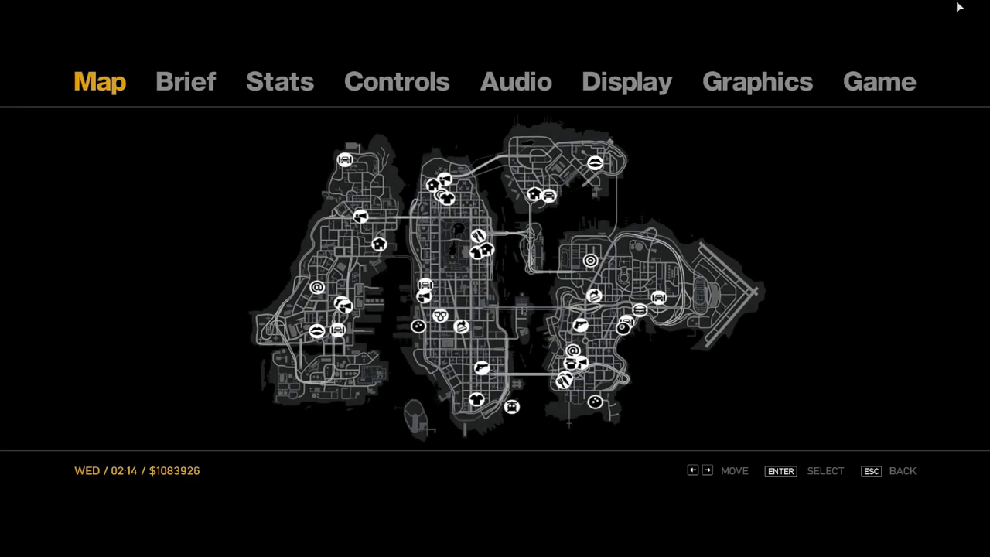